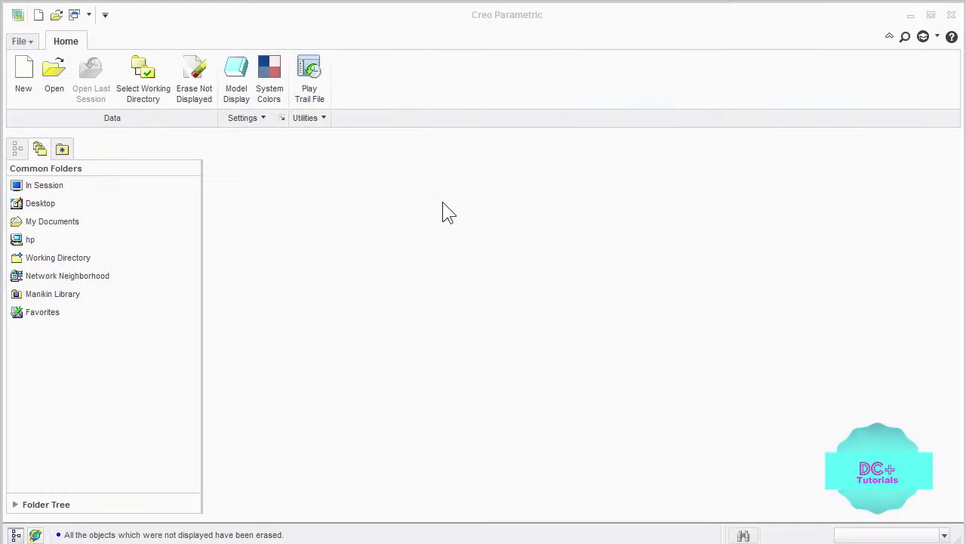
Create a new Sketch file with the default name
{"action": "left_click", "coordinate": [24, 87]}
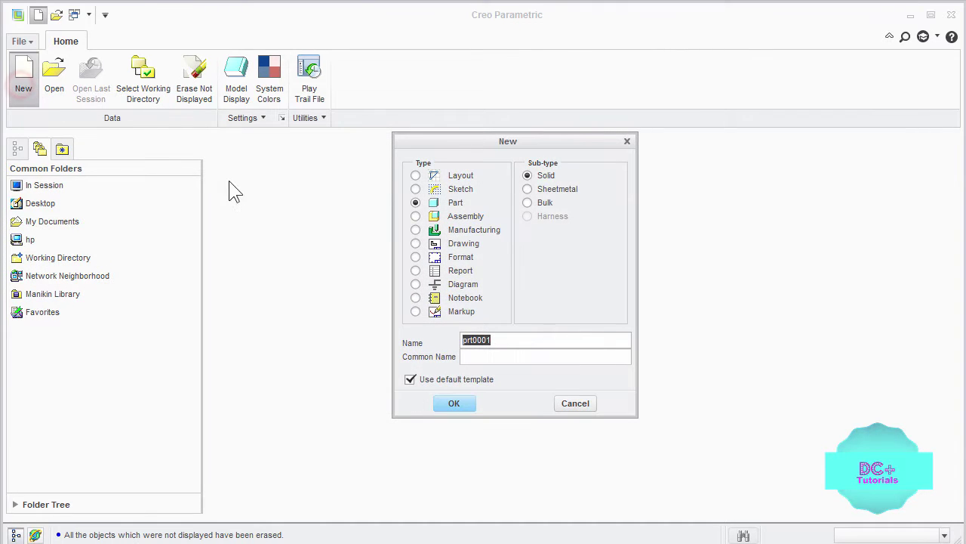
{"action": "left_click", "coordinate": [416, 189]}
{"action": "left_click", "coordinate": [456, 403]}
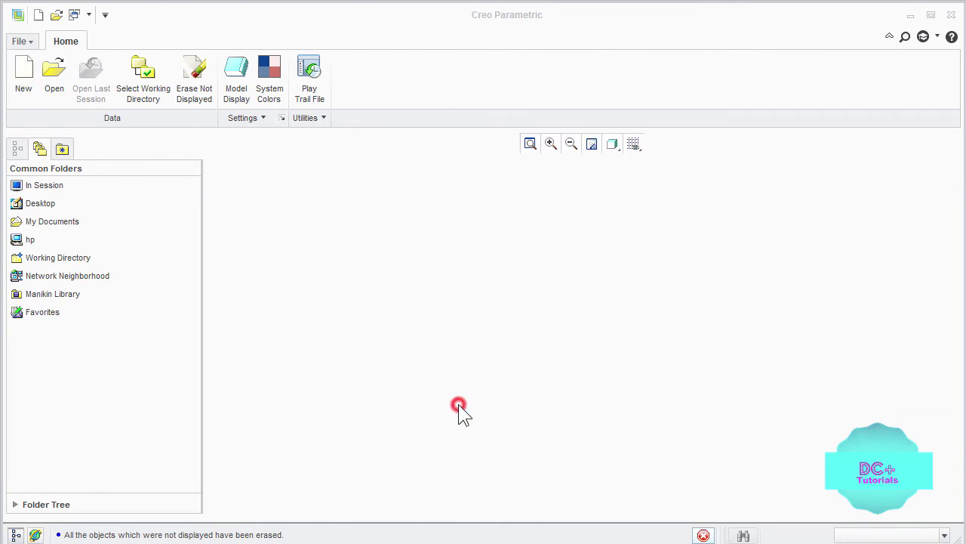
Draw a center rectangle about 7 mm high in the middle of the empty sketch
{"action": "left_click", "coordinate": [364, 79]}
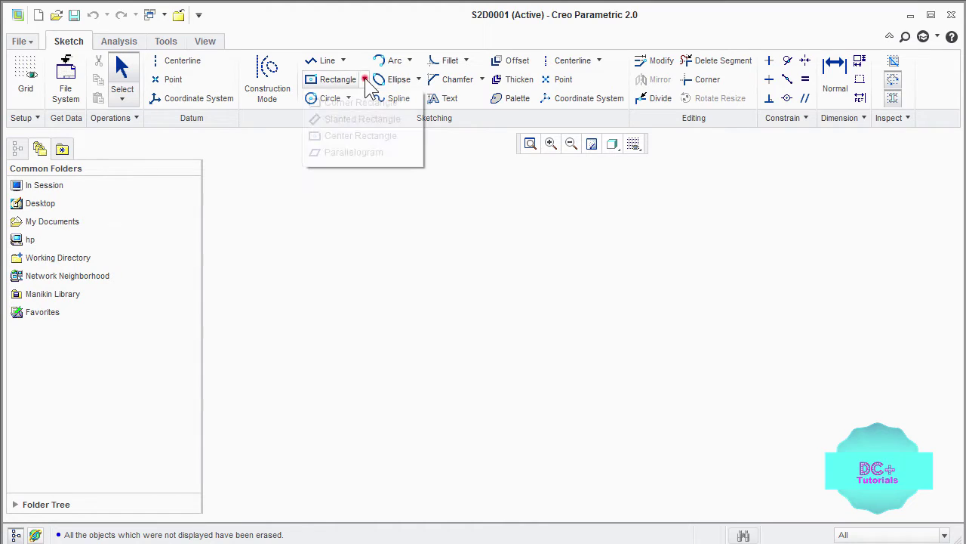
{"action": "left_click", "coordinate": [361, 137]}
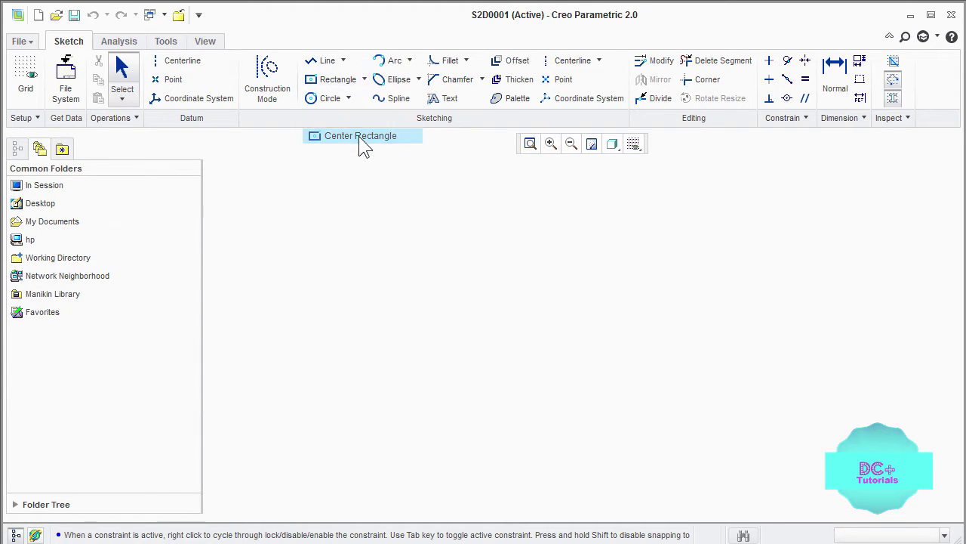
{"action": "left_click", "coordinate": [541, 318]}
{"action": "left_click", "coordinate": [400, 235]}
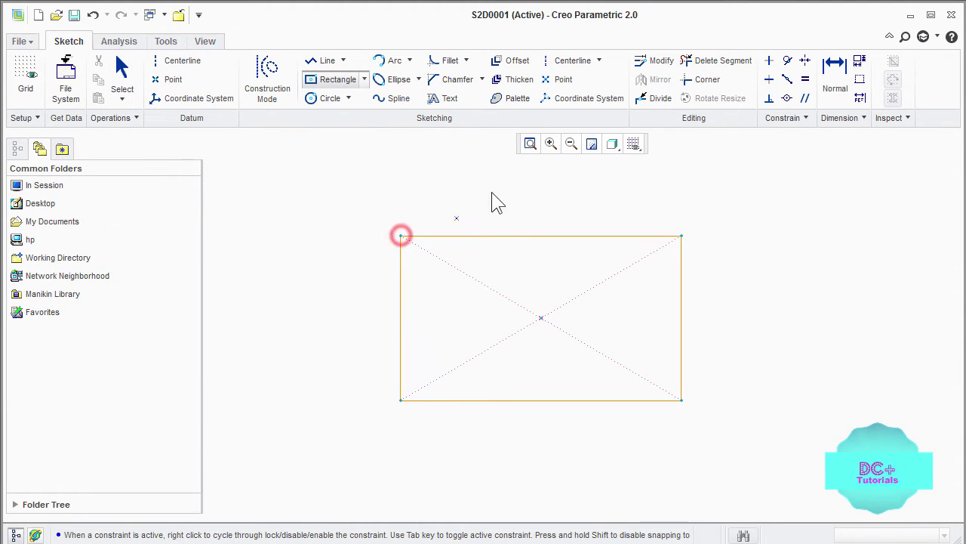
{"action": "middle_click", "coordinate": [558, 226]}
Set the rectangle's width and height to 100 mm each
{"action": "double_click", "coordinate": [578, 264]}
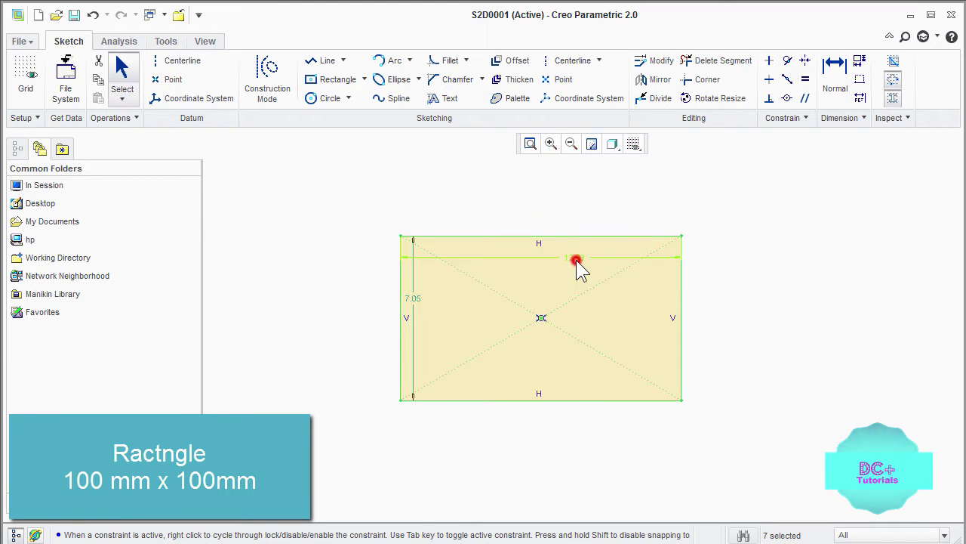
{"action": "type", "text": "100"}
{"action": "key", "text": "Return"}
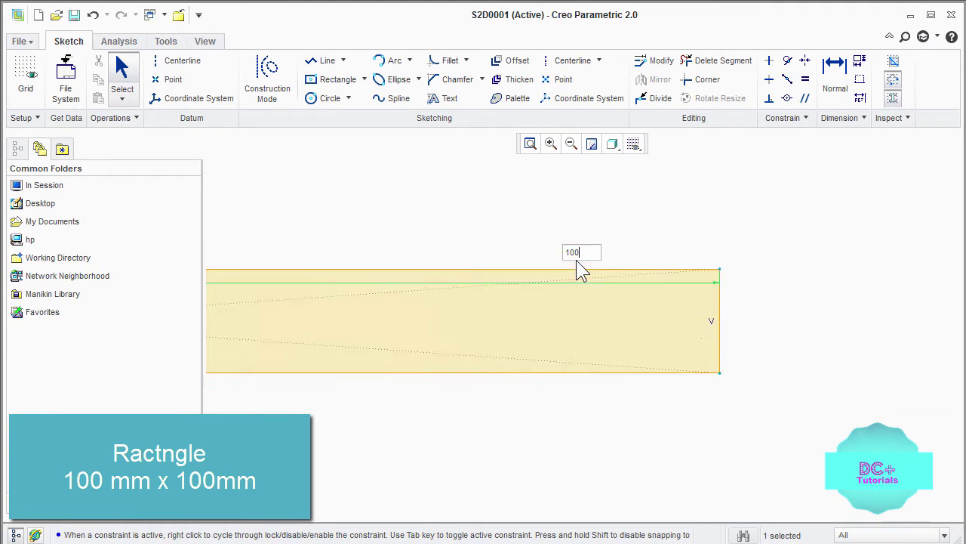
{"action": "left_click", "coordinate": [421, 321]}
{"action": "type", "text": "100"}
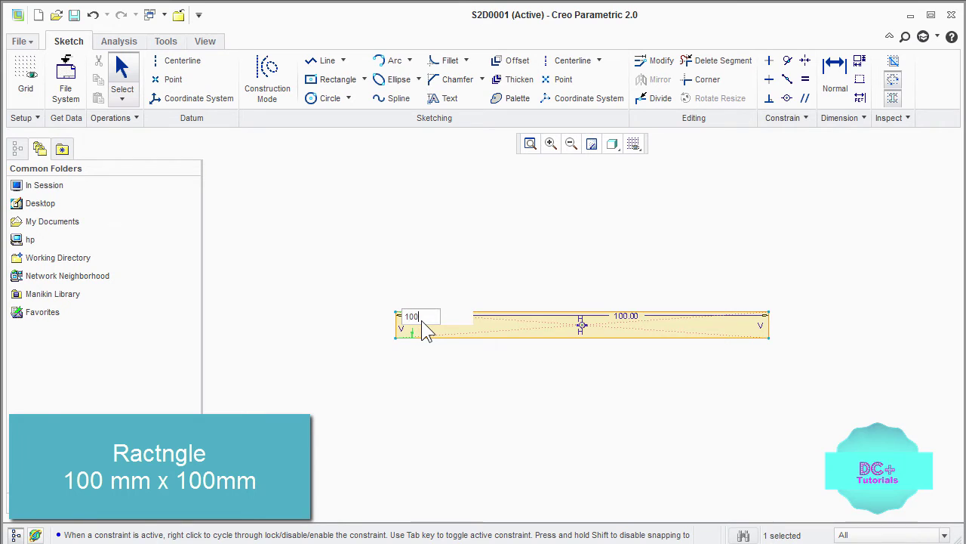
{"action": "key", "text": "Return"}
{"action": "scroll", "coordinate": [498, 304], "scroll_direction": "down", "scroll_amount": 5}
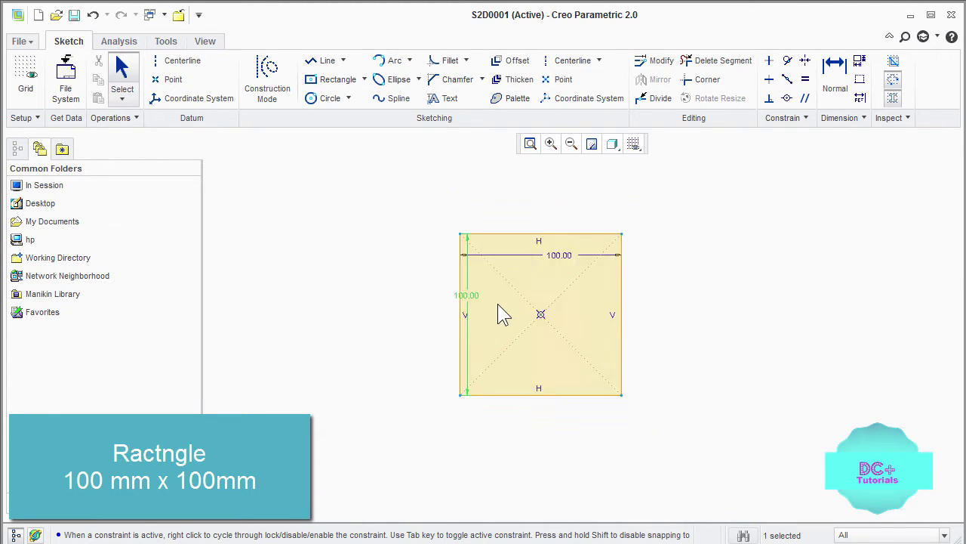
Draw a center-and-ends arc of about 33 mm radius around the square's upper-right corner, outside it, ending on the right and top edges
{"action": "left_click", "coordinate": [407, 62]}
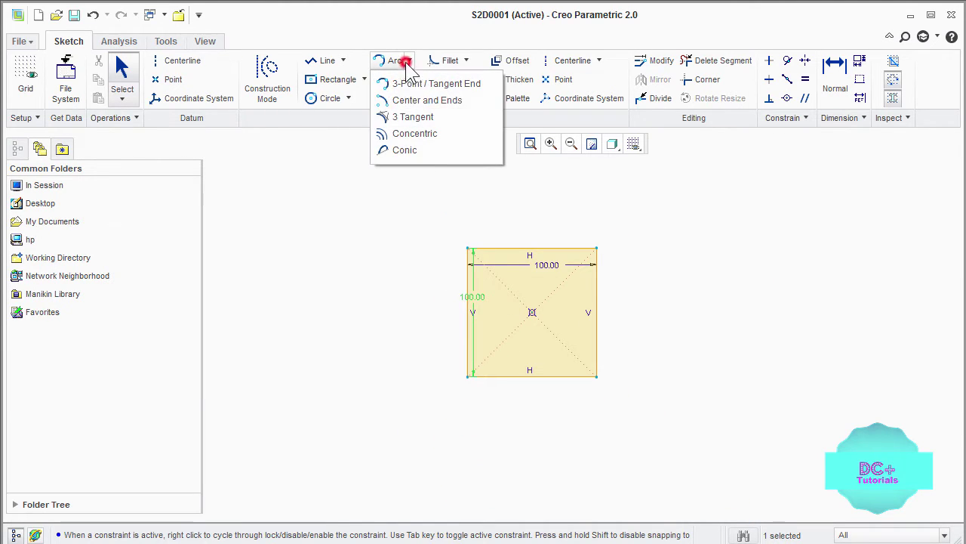
{"action": "left_click", "coordinate": [401, 100]}
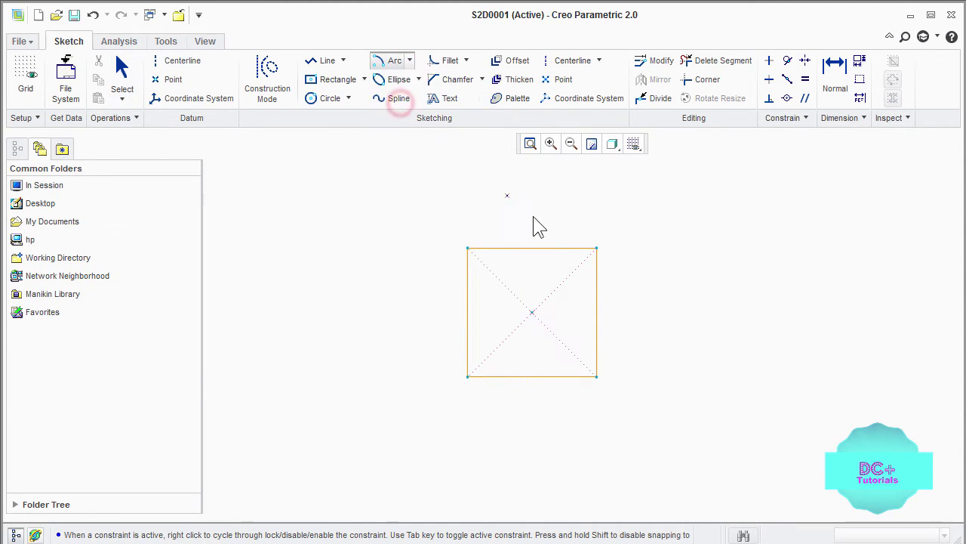
{"action": "left_click", "coordinate": [597, 249]}
{"action": "left_click", "coordinate": [596, 291]}
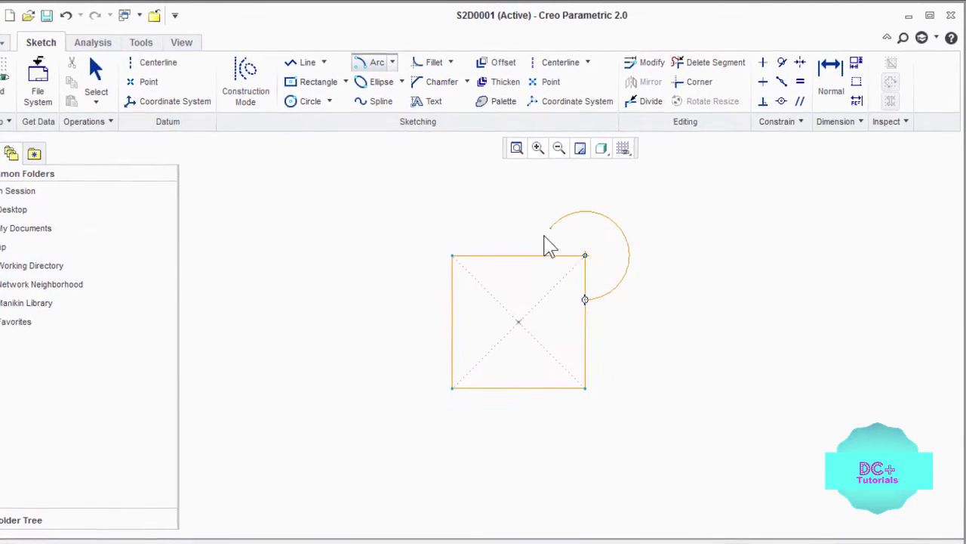
{"action": "left_click", "coordinate": [540, 255]}
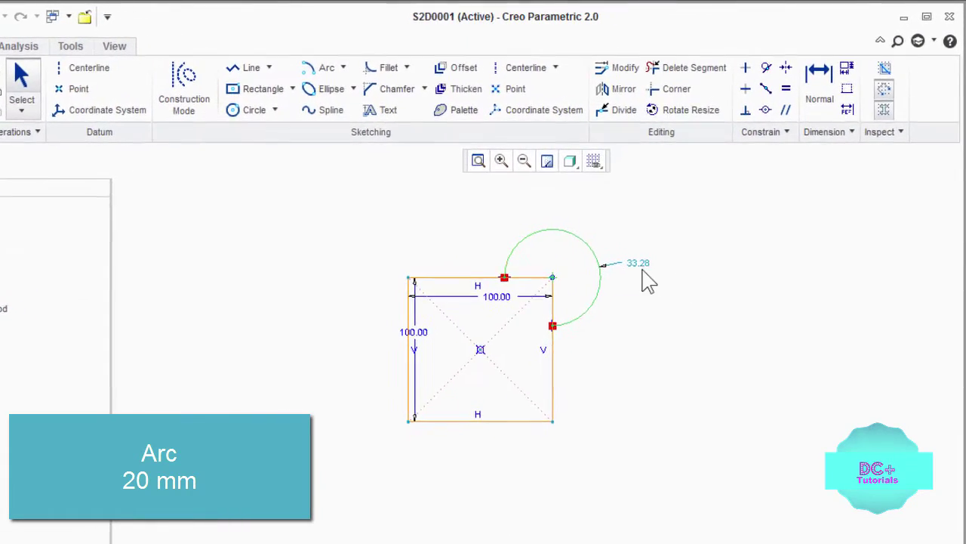
Set the corner arc's radius to 20 mm
{"action": "double_click", "coordinate": [638, 263]}
{"action": "type", "text": "20"}
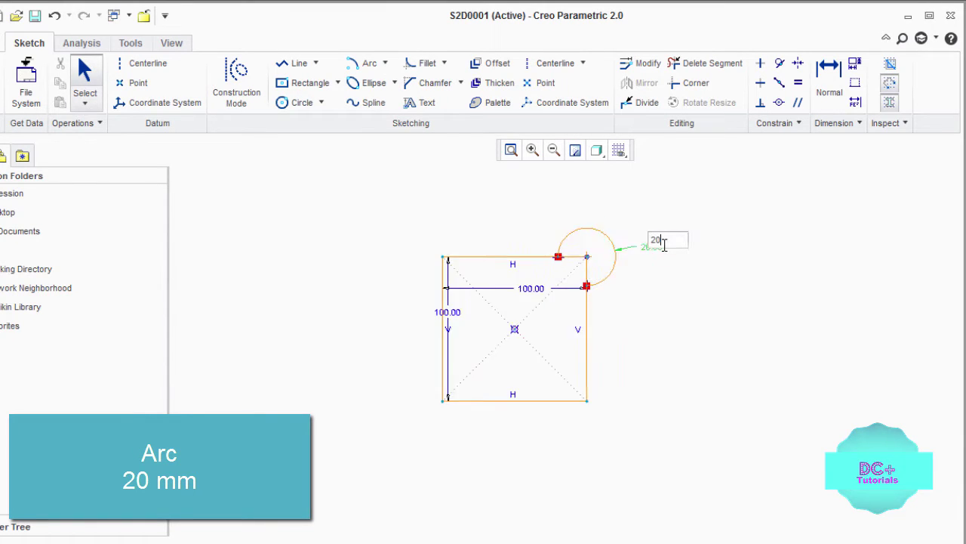
{"action": "key", "text": "Return"}
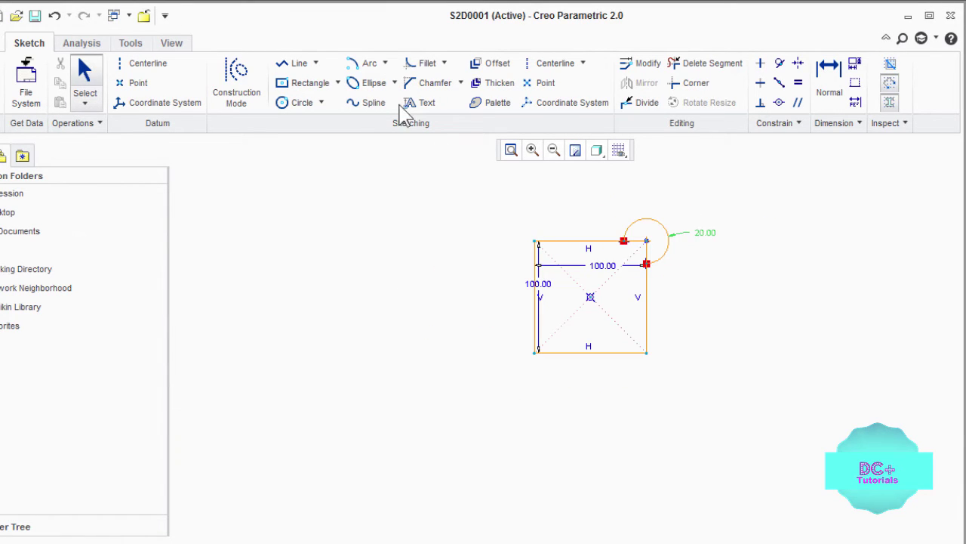
Draw matching outer arcs centred on the square's other three corners, snapping each to the equal-radius constraint with the first arc
{"action": "left_click", "coordinate": [363, 63]}
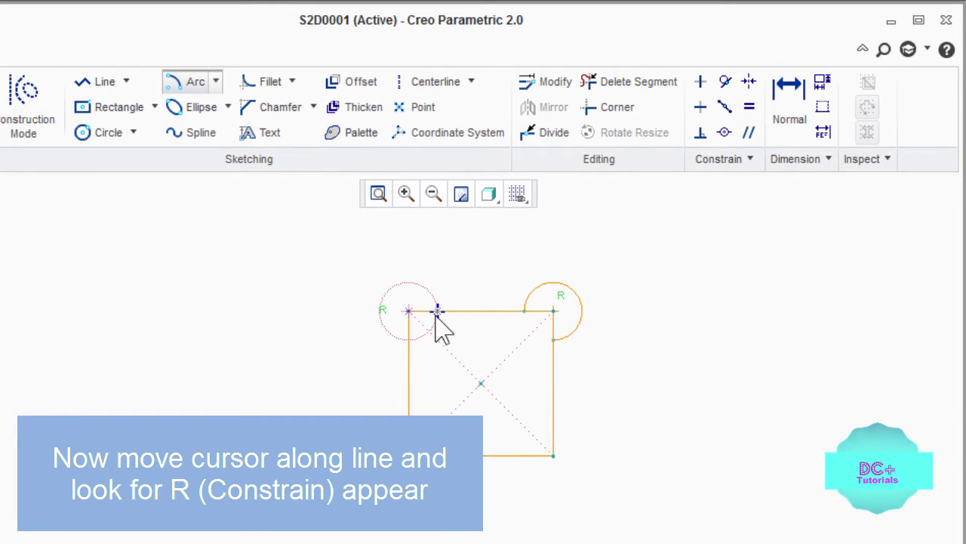
{"action": "left_click", "coordinate": [436, 311]}
{"action": "left_click", "coordinate": [408, 339]}
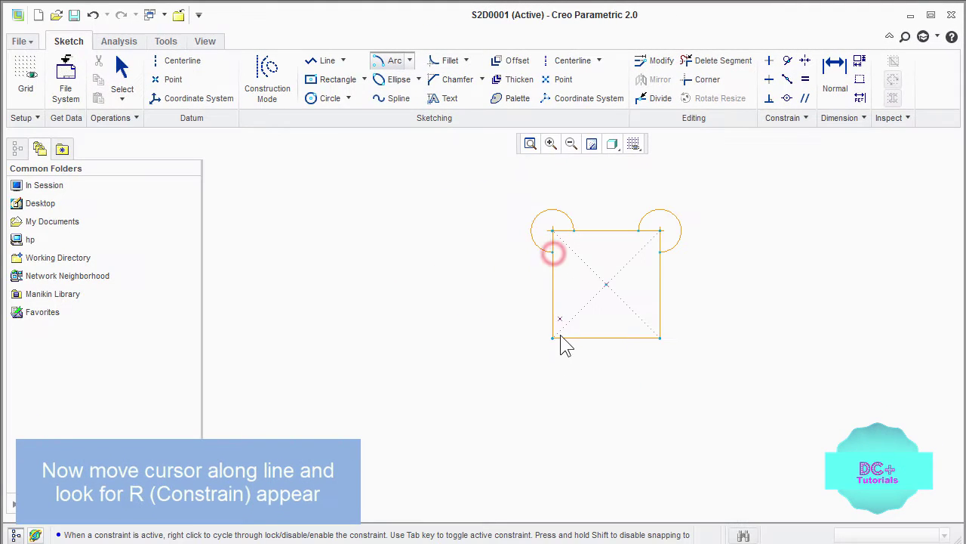
{"action": "left_click", "coordinate": [553, 338]}
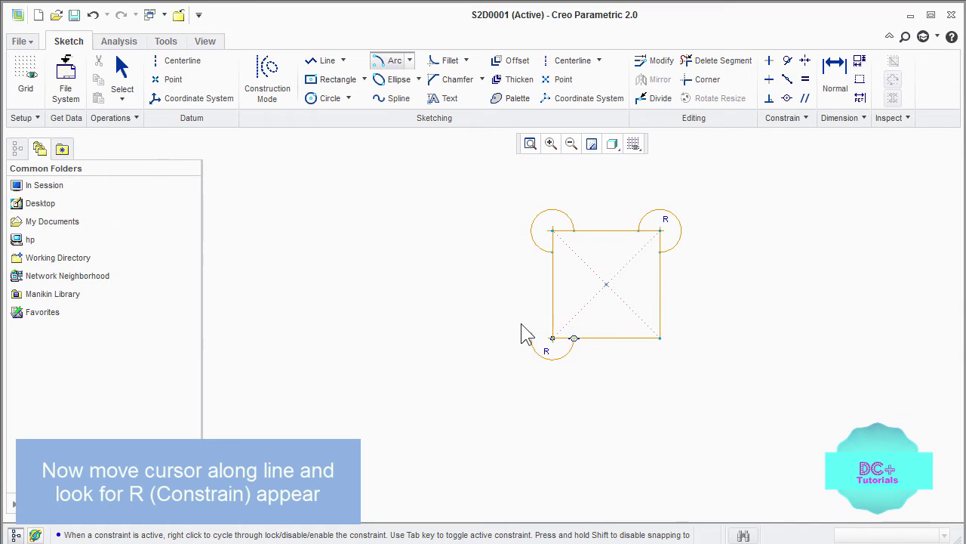
{"action": "left_click", "coordinate": [553, 318]}
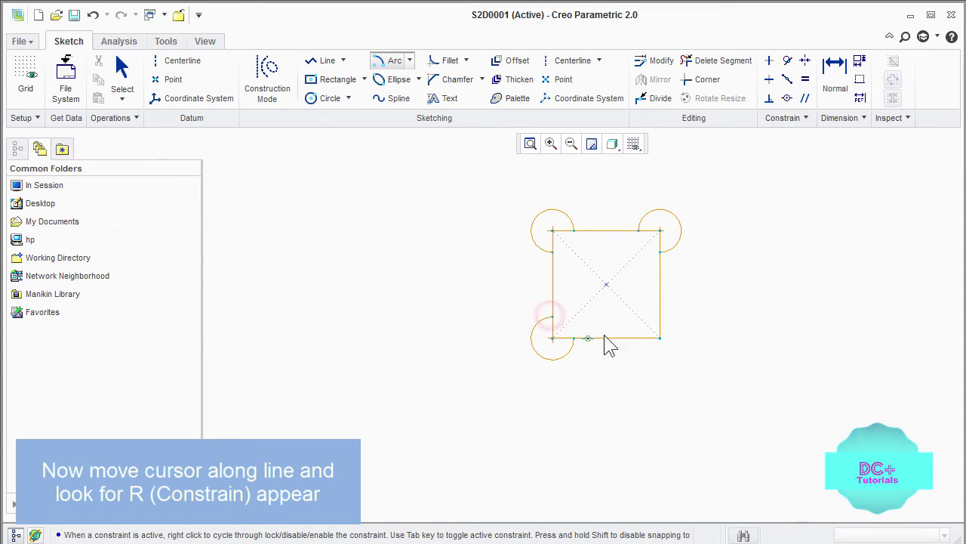
{"action": "left_click", "coordinate": [660, 339]}
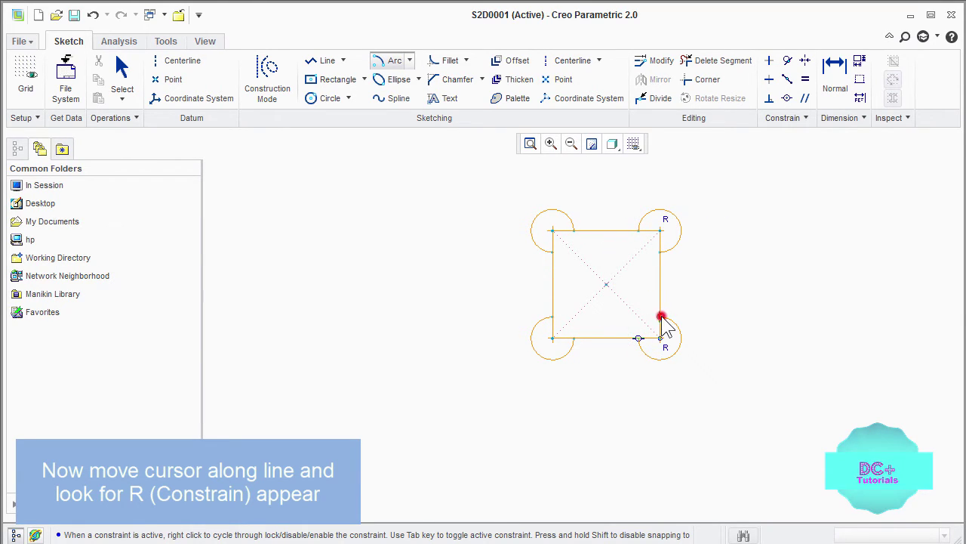
{"action": "left_click", "coordinate": [661, 318]}
{"action": "scroll", "coordinate": [674, 253], "scroll_direction": "down", "scroll_amount": 3}
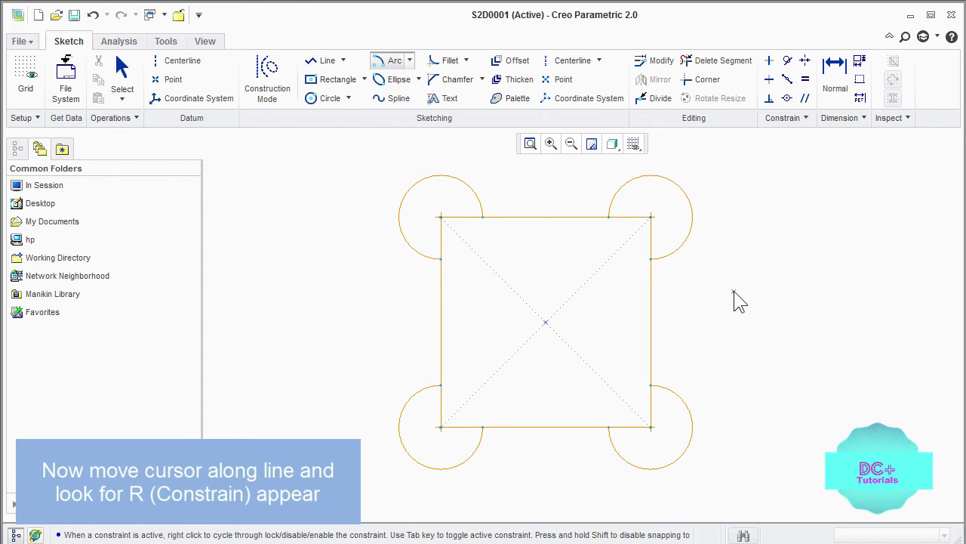
{"action": "middle_click", "coordinate": [723, 251]}
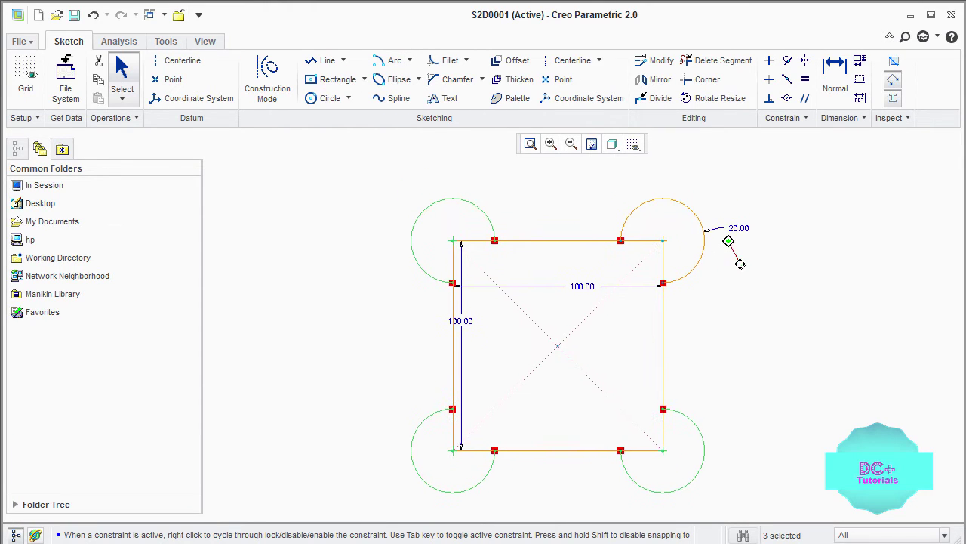
Trim away the square's edge segments inside the four corner arcs with Delete Segment
{"action": "left_click", "coordinate": [721, 62]}
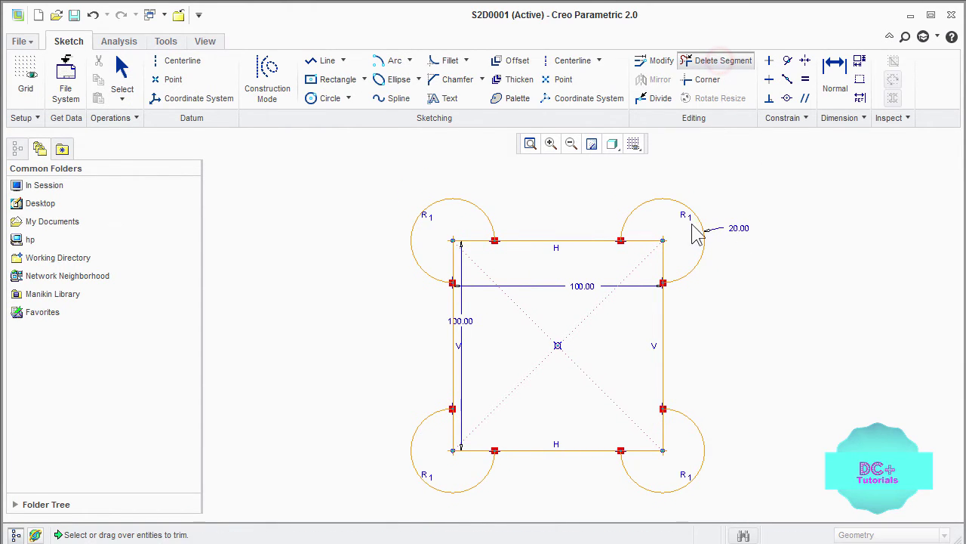
{"action": "left_click", "coordinate": [652, 240]}
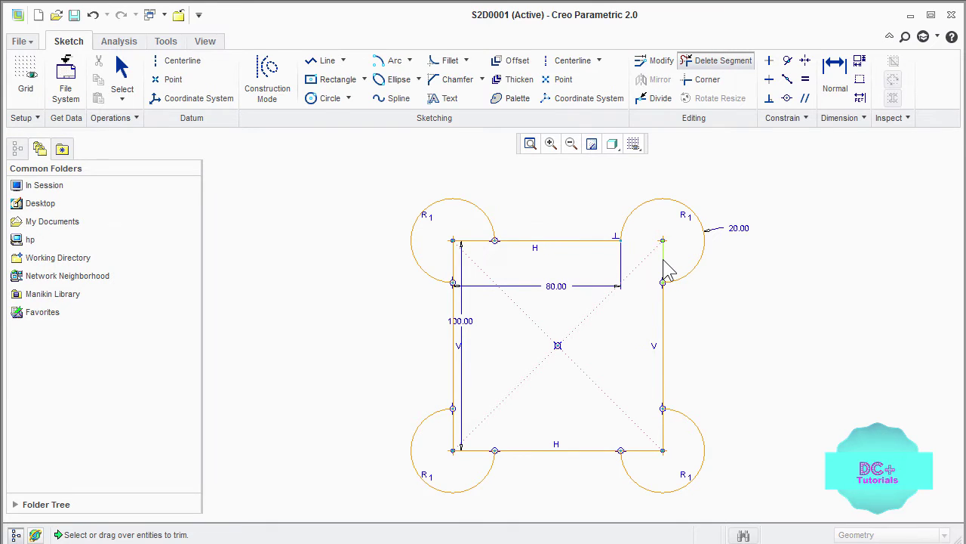
{"action": "left_click", "coordinate": [664, 261]}
{"action": "mouse_move", "coordinate": [474, 224]}
{"action": "left_mouse_down"}
{"action": "mouse_move", "coordinate": [483, 244]}
{"action": "mouse_move", "coordinate": [454, 272]}
{"action": "left_mouse_up"}
{"action": "mouse_move", "coordinate": [462, 438]}
{"action": "left_mouse_down"}
{"action": "mouse_move", "coordinate": [453, 447]}
{"action": "mouse_move", "coordinate": [478, 458]}
{"action": "mouse_move", "coordinate": [477, 474]}
{"action": "left_mouse_up"}
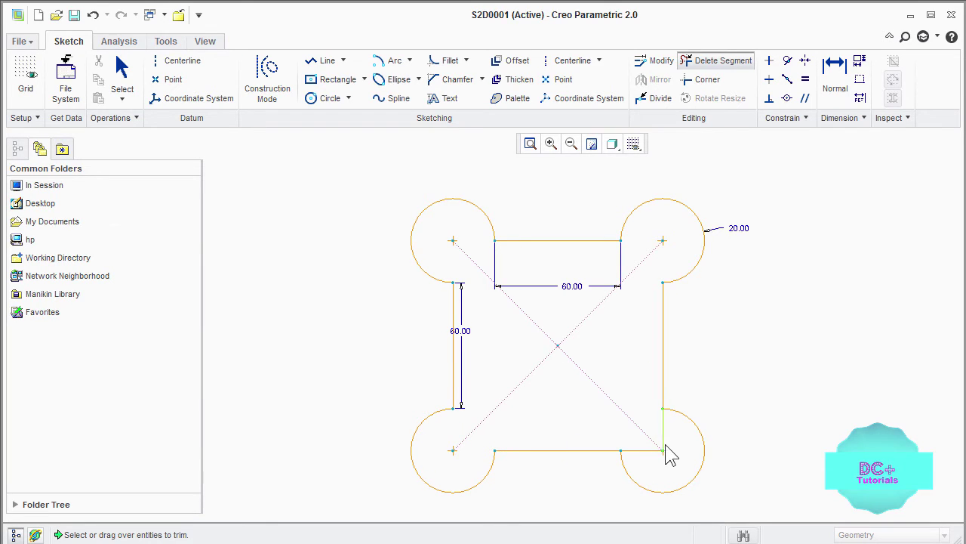
{"action": "mouse_move", "coordinate": [669, 453]}
{"action": "left_mouse_down"}
{"action": "mouse_move", "coordinate": [664, 446]}
{"action": "mouse_move", "coordinate": [659, 471]}
{"action": "left_mouse_up"}
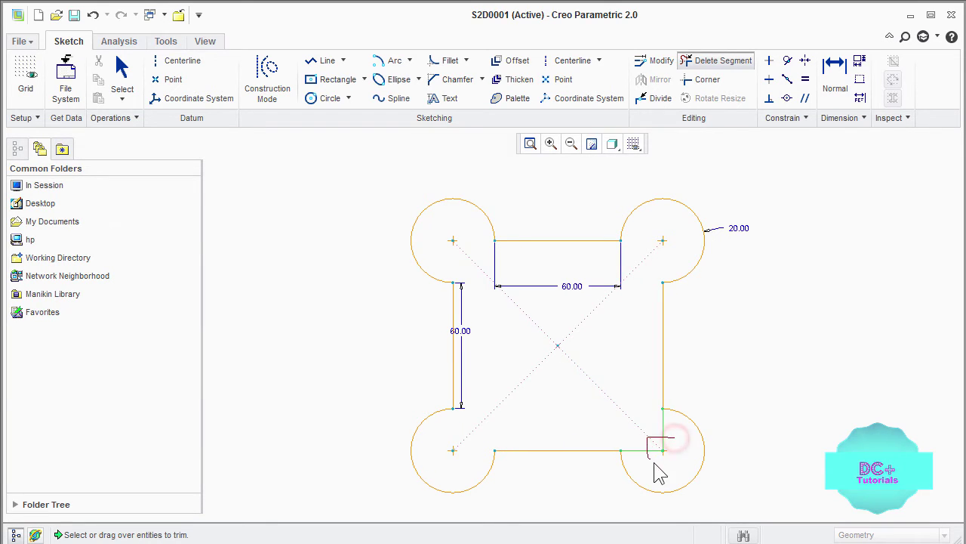
{"action": "middle_click", "coordinate": [725, 334]}
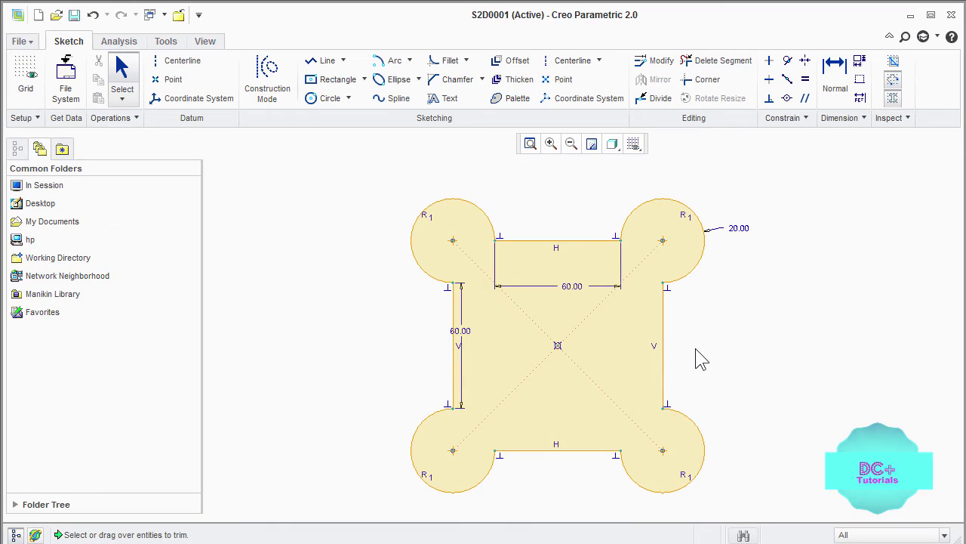
Draw a square center rectangle about 164 mm wide around the profile, centred on the profile's midpoint
{"action": "left_click", "coordinate": [364, 80]}
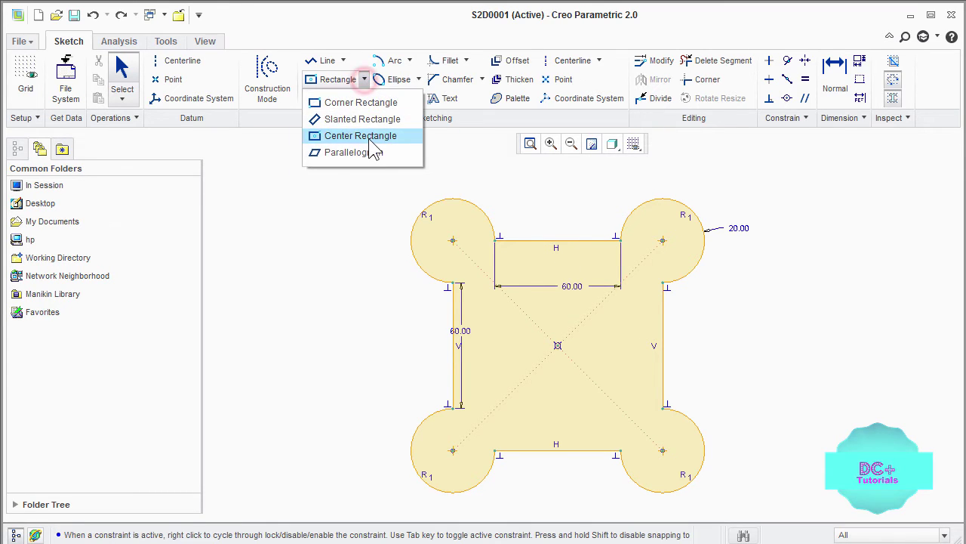
{"action": "left_click", "coordinate": [367, 135]}
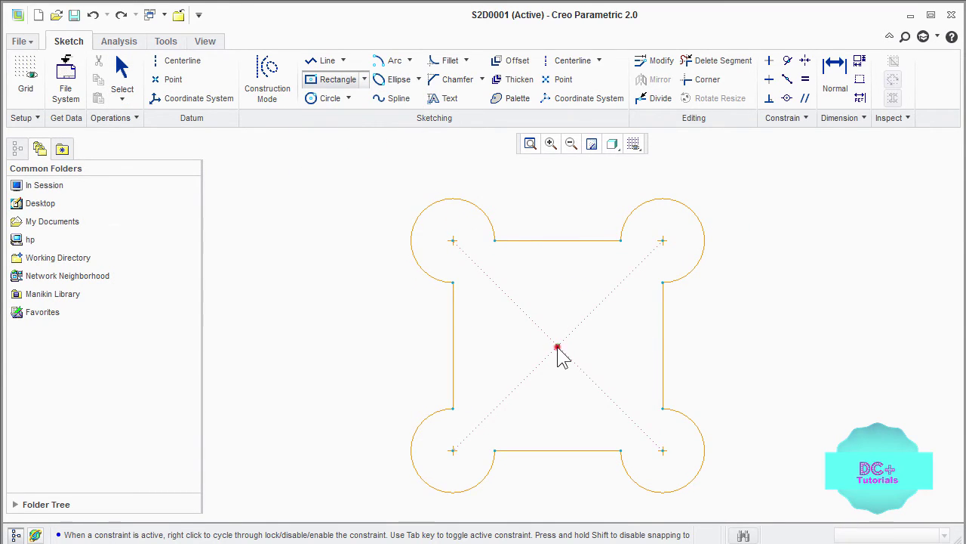
{"action": "left_click", "coordinate": [557, 347]}
{"action": "left_click", "coordinate": [386, 173]}
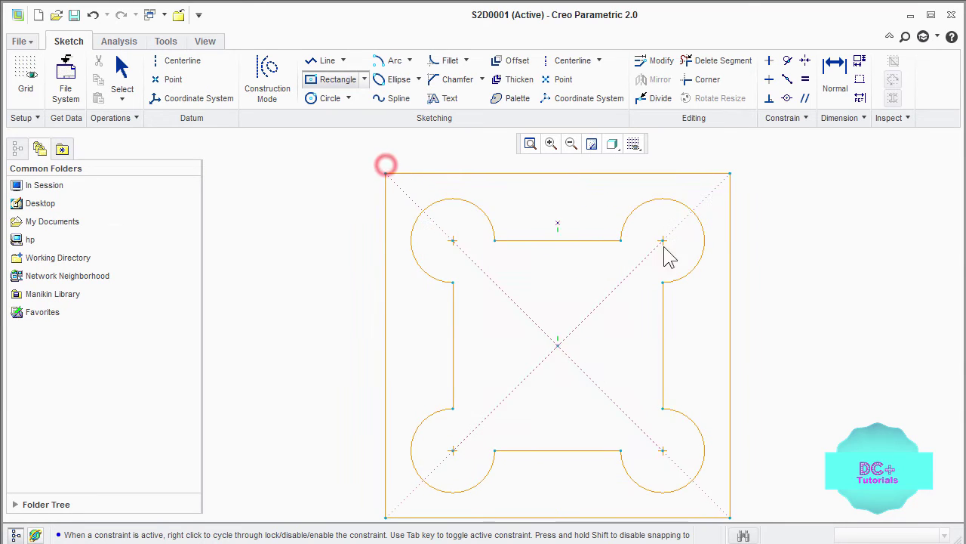
{"action": "middle_click", "coordinate": [793, 281]}
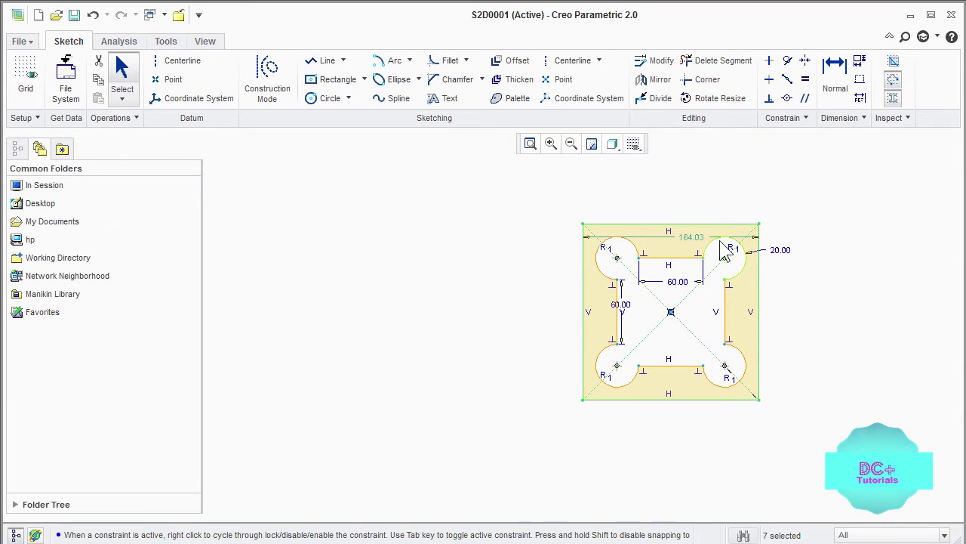
Set the outer square's width to 200 mm
{"action": "double_click", "coordinate": [690, 237]}
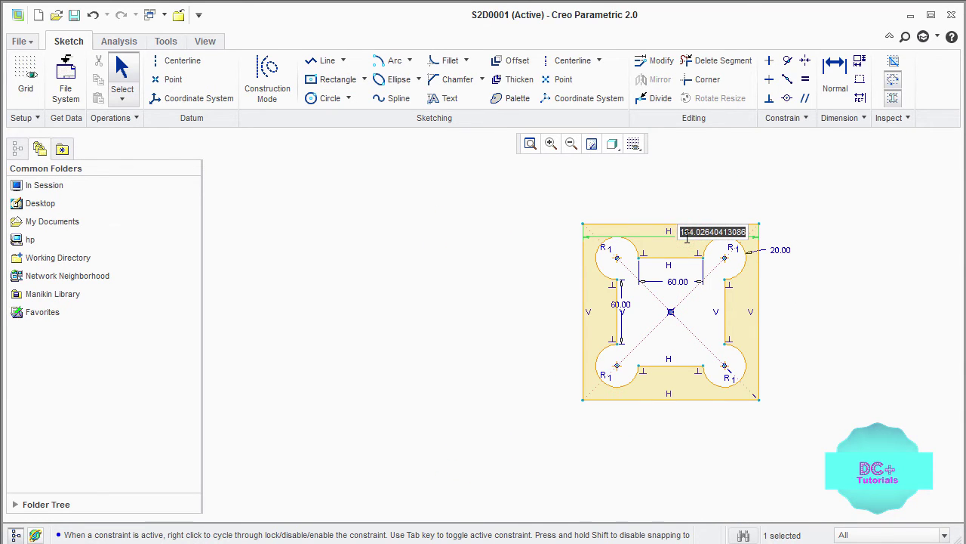
{"action": "type", "text": "200"}
{"action": "key", "text": "Return"}
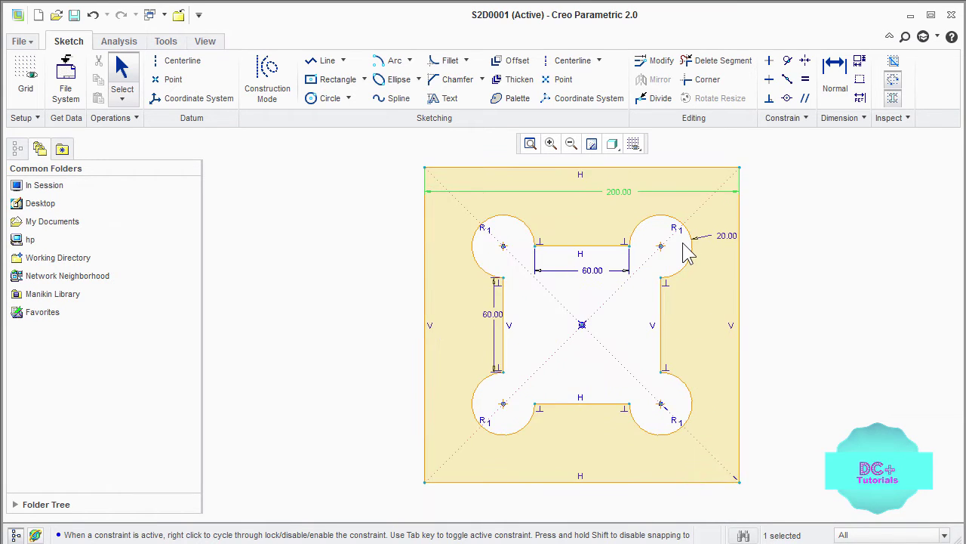
Draw an outer arc of about 48 mm radius centred on the 200 mm square's upper-right corner, ending on its two adjacent edges
{"action": "left_click", "coordinate": [391, 60]}
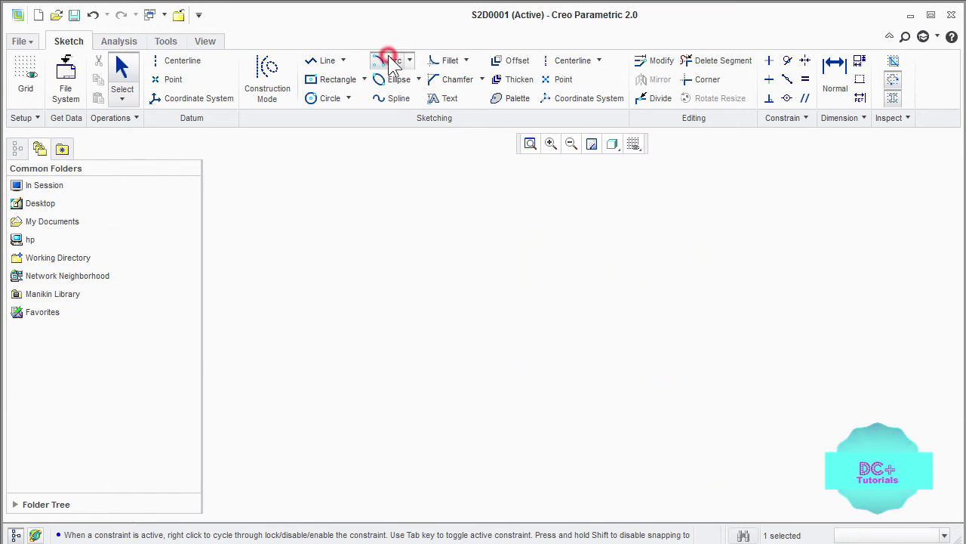
{"action": "left_click", "coordinate": [719, 196]}
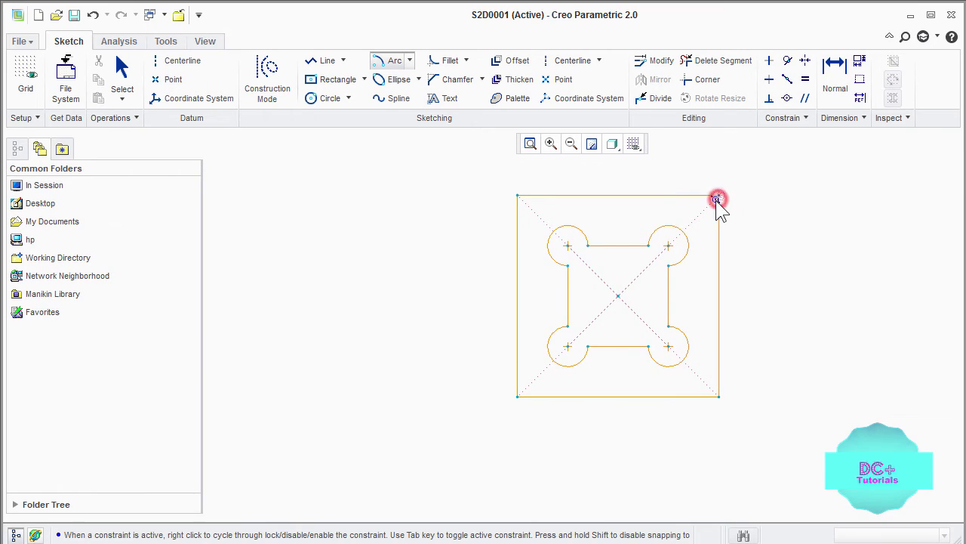
{"action": "left_click", "coordinate": [719, 243]}
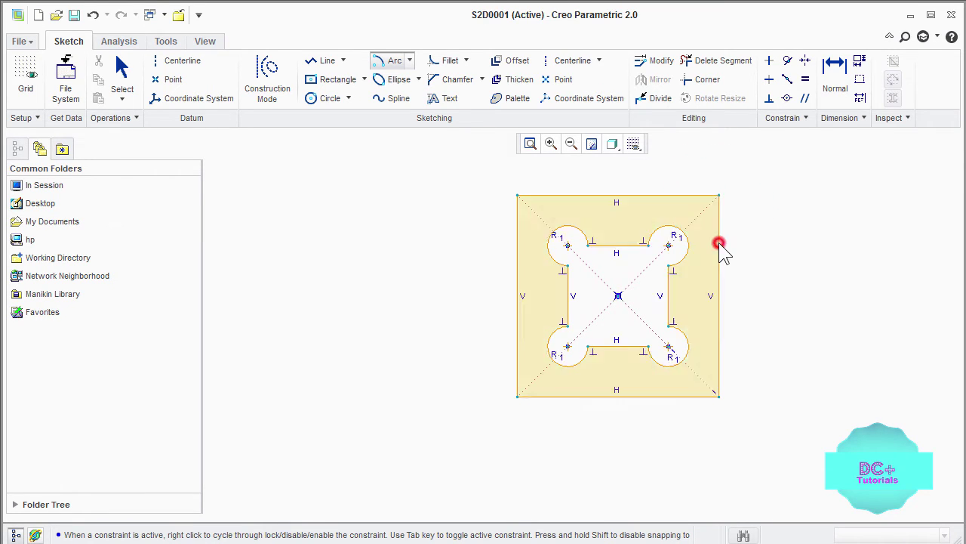
{"action": "left_click", "coordinate": [671, 195]}
{"action": "middle_click", "coordinate": [794, 224]}
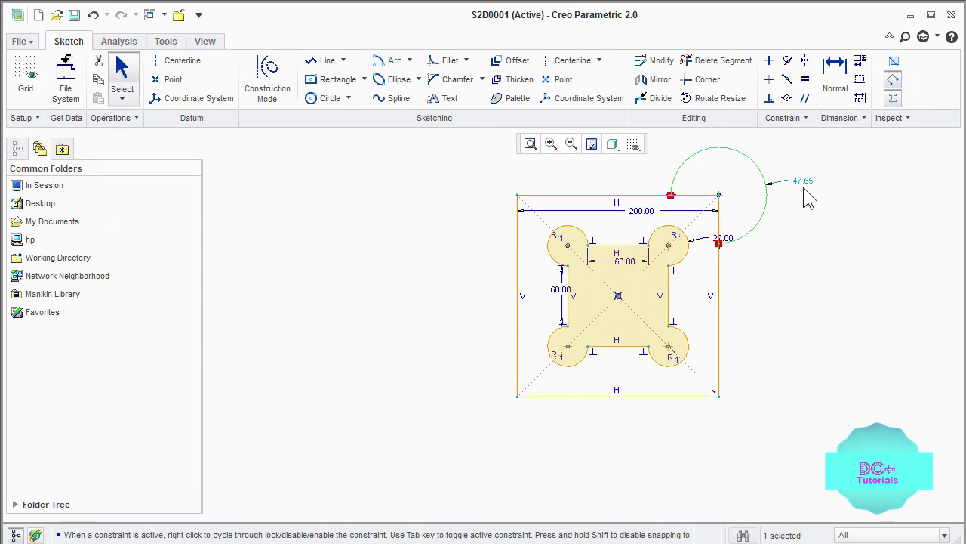
Set the radius of the arc at the outer square's upper-right corner to 40 mm
{"action": "double_click", "coordinate": [805, 185]}
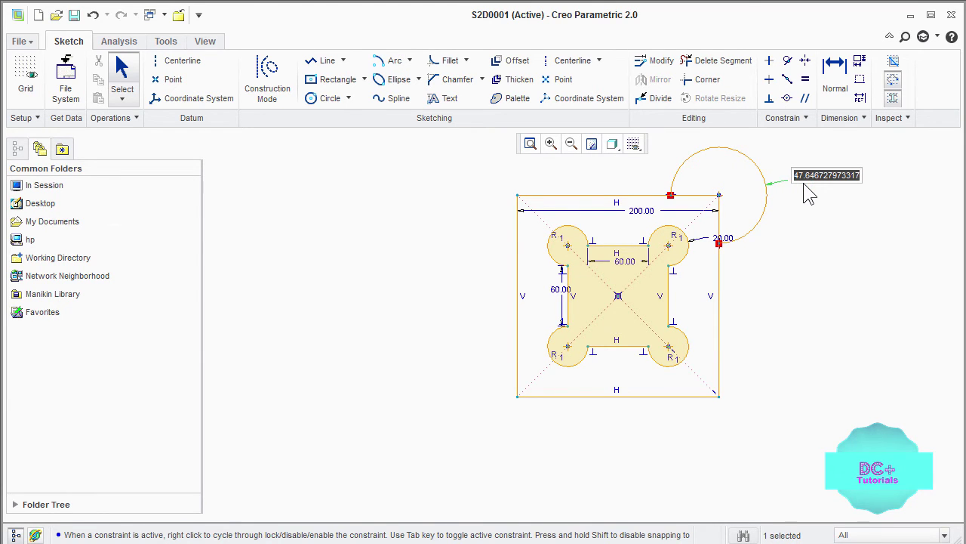
{"action": "type", "text": "40"}
{"action": "key", "text": "Return"}
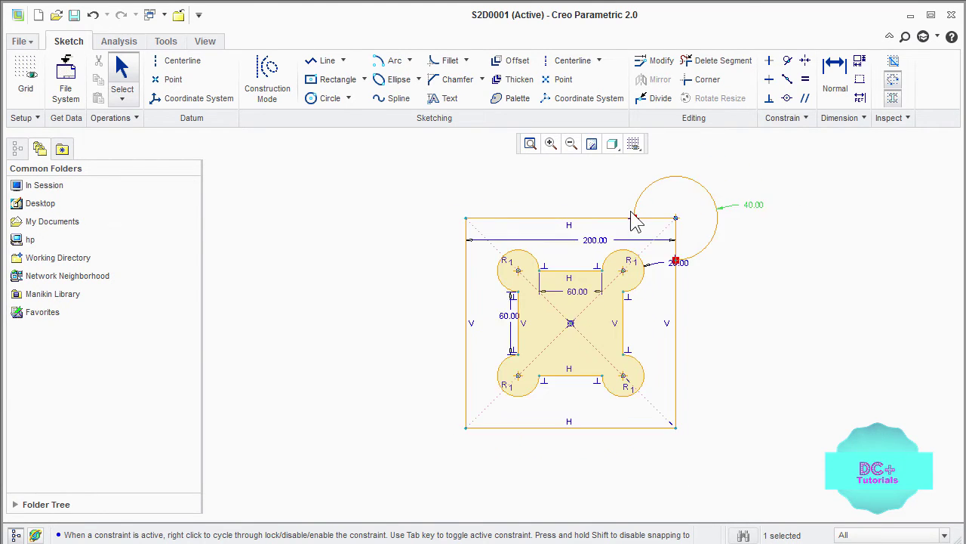
Draw matching arcs centred on the outer square's other three corners, snapping each to the equal-radius constraint with the 40 mm arc
{"action": "left_click", "coordinate": [391, 60]}
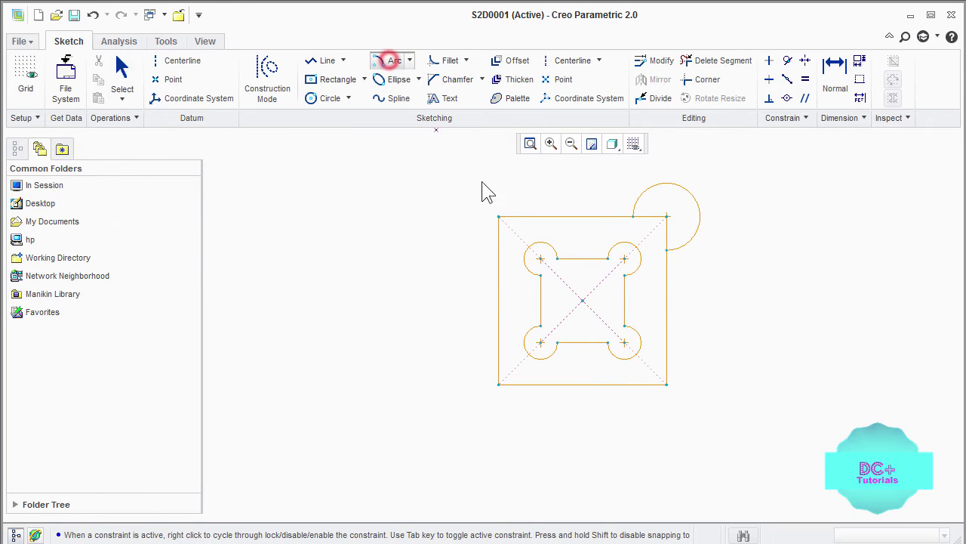
{"action": "left_click", "coordinate": [498, 217]}
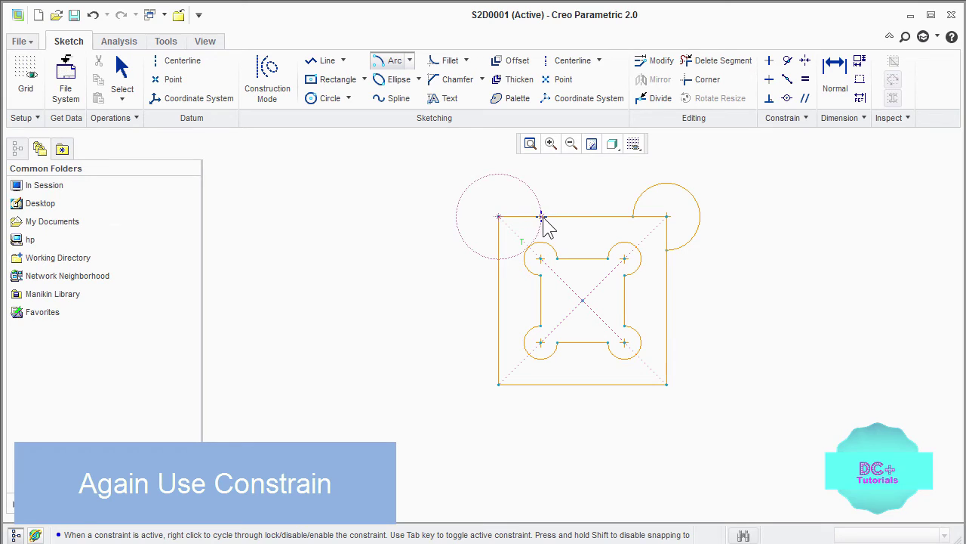
{"action": "left_click", "coordinate": [533, 218]}
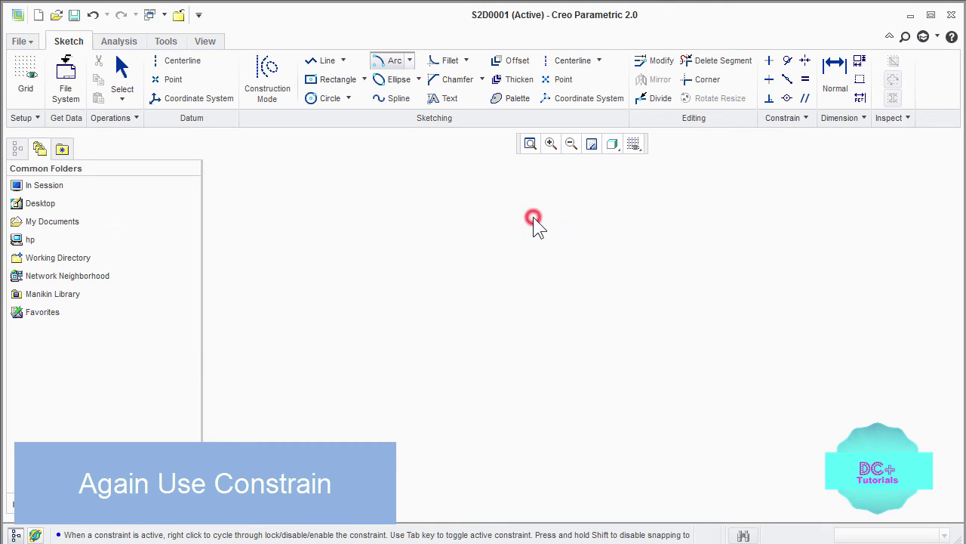
{"action": "left_click", "coordinate": [500, 252]}
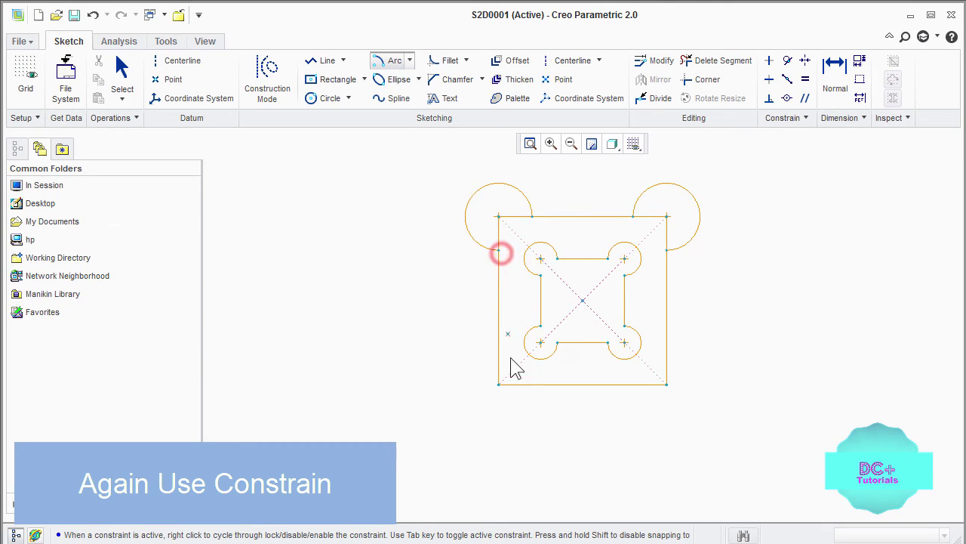
{"action": "left_click", "coordinate": [499, 384]}
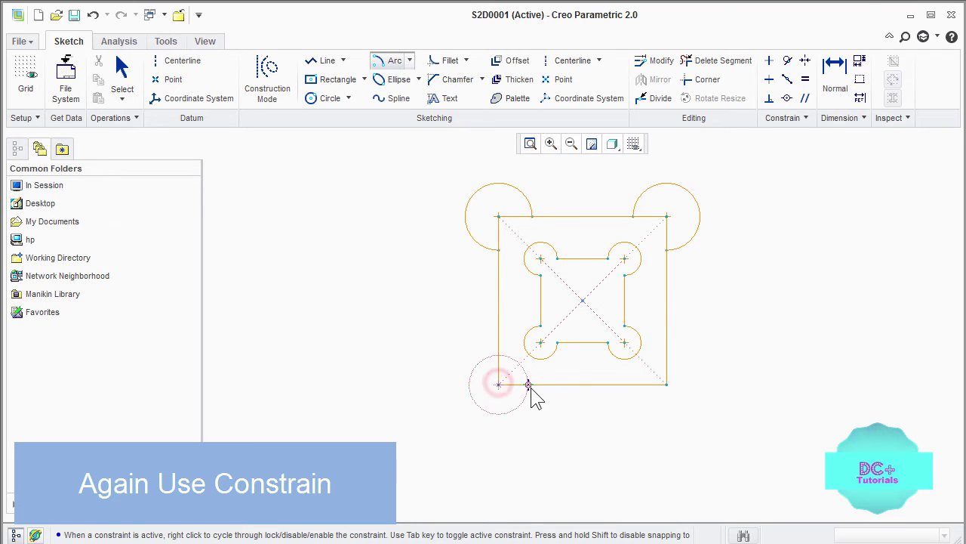
{"action": "left_click", "coordinate": [532, 390]}
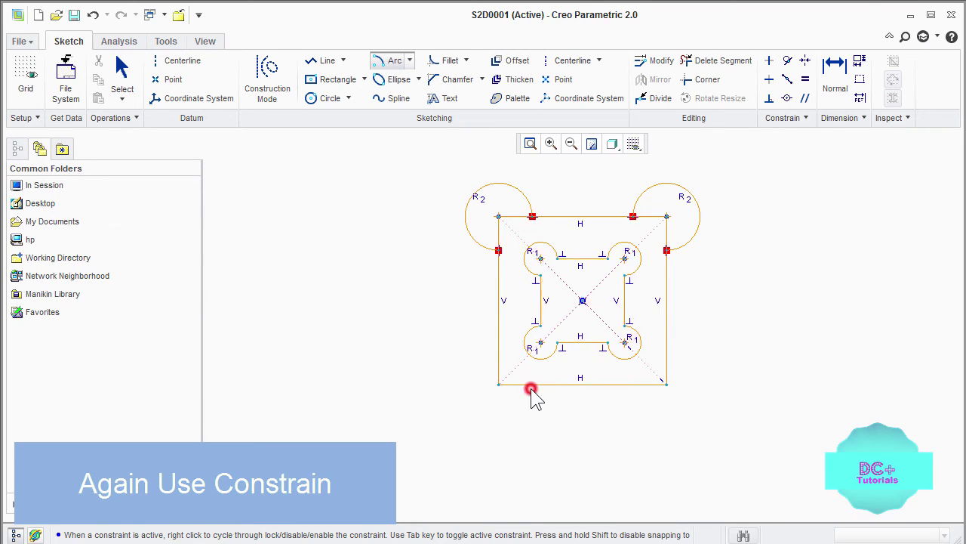
{"action": "left_click", "coordinate": [499, 352]}
{"action": "left_click", "coordinate": [667, 384]}
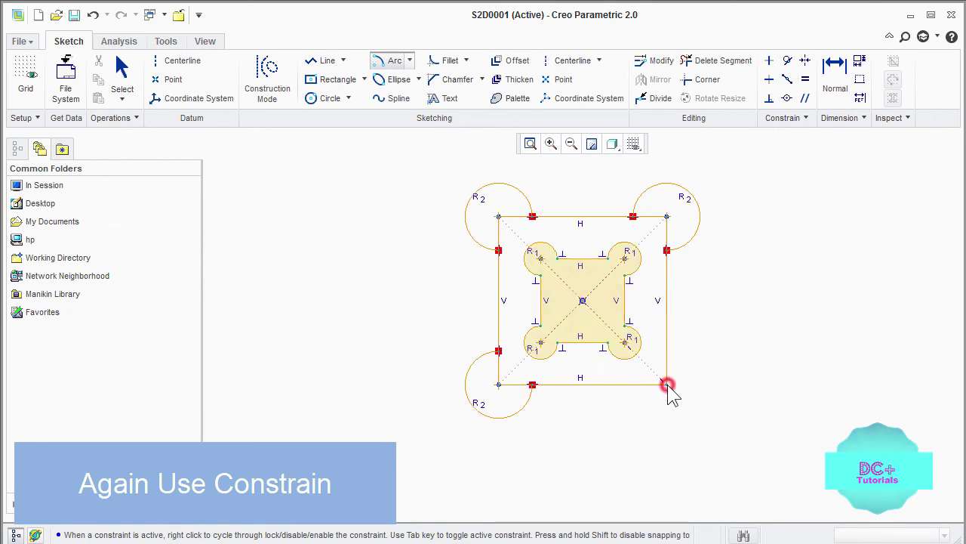
{"action": "left_click", "coordinate": [632, 391]}
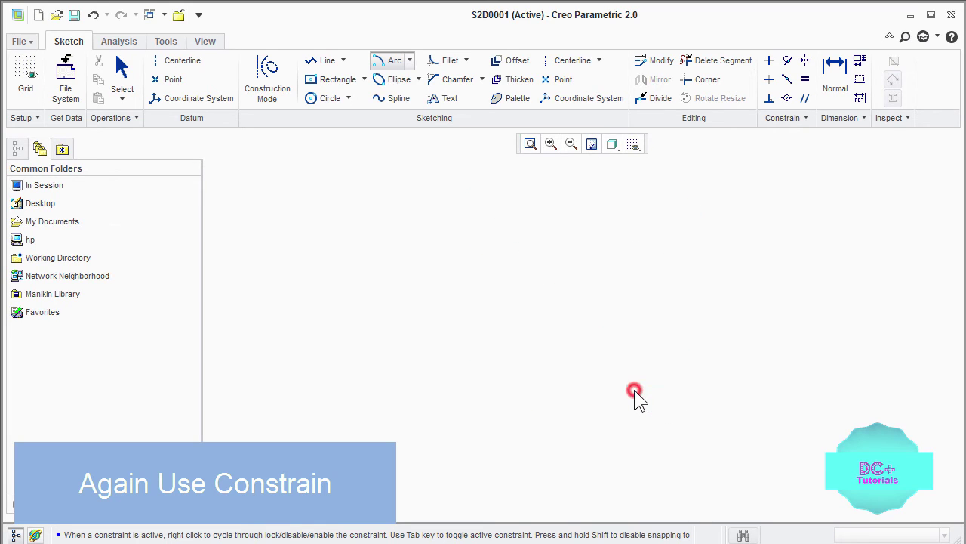
{"action": "left_click", "coordinate": [667, 352]}
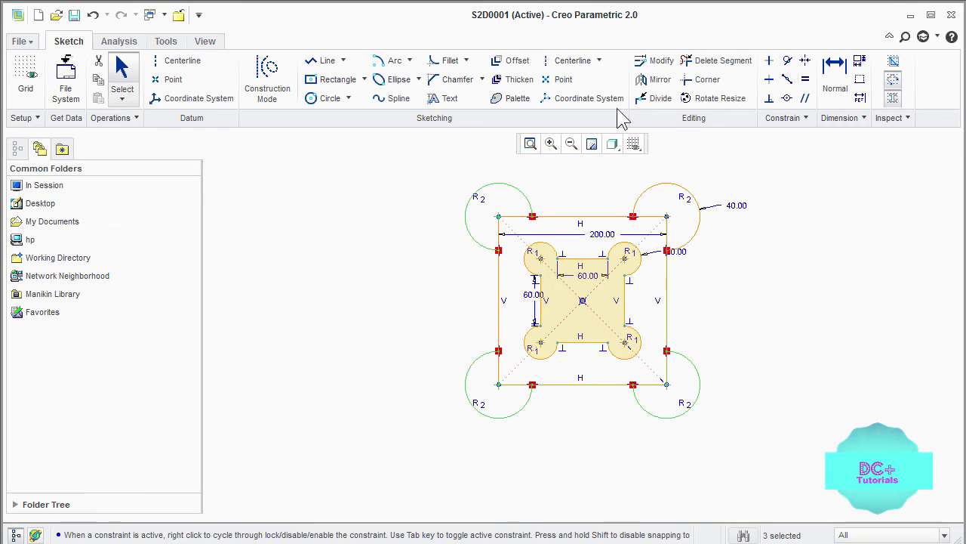
Trim away the outer square's edge segments inside its four corner arcs with Delete Segment
{"action": "left_click", "coordinate": [717, 60]}
{"action": "left_click", "coordinate": [668, 208]}
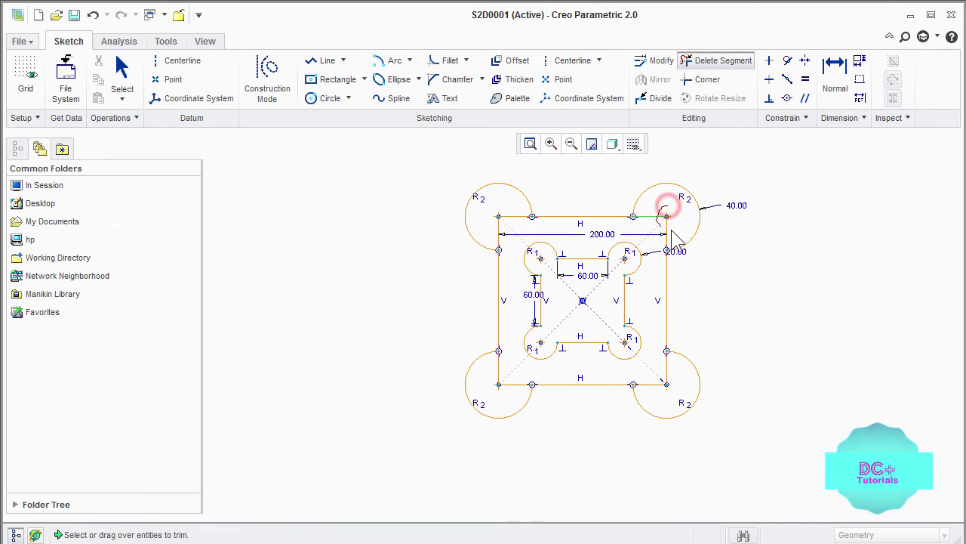
{"action": "left_click", "coordinate": [512, 216]}
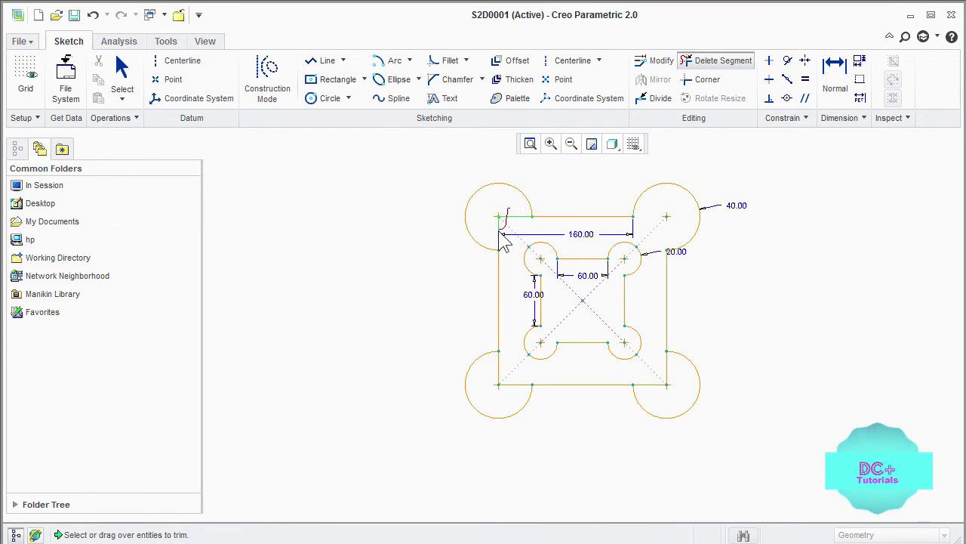
{"action": "mouse_move", "coordinate": [500, 385]}
{"action": "left_mouse_down"}
{"action": "mouse_move", "coordinate": [487, 382]}
{"action": "mouse_move", "coordinate": [522, 411]}
{"action": "left_mouse_up"}
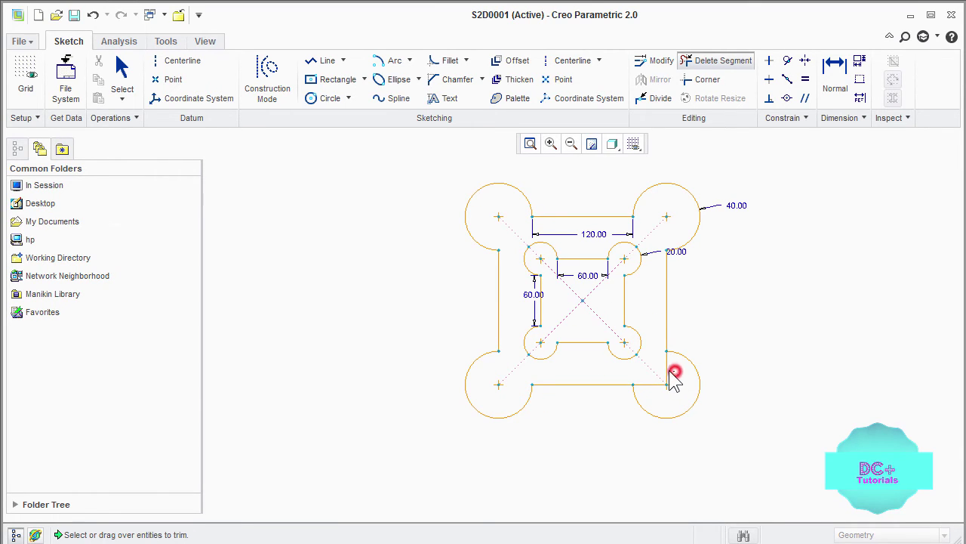
{"action": "mouse_move", "coordinate": [674, 380]}
{"action": "left_mouse_down"}
{"action": "mouse_move", "coordinate": [660, 390]}
{"action": "mouse_move", "coordinate": [679, 398]}
{"action": "left_mouse_up"}
{"action": "middle_click", "coordinate": [754, 329]}
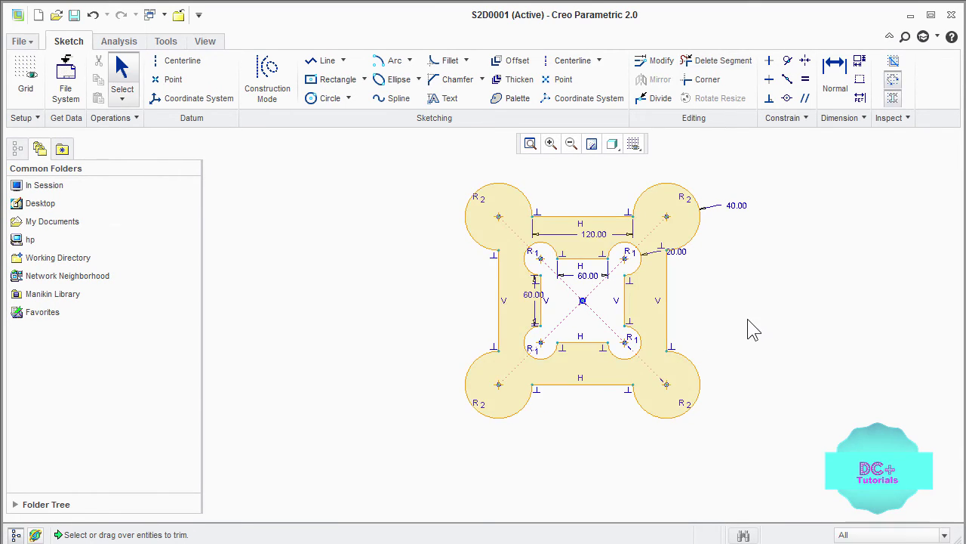
Fit the finished sketch in view and turn off the display of its dimensions and constraints
{"action": "left_click", "coordinate": [531, 143]}
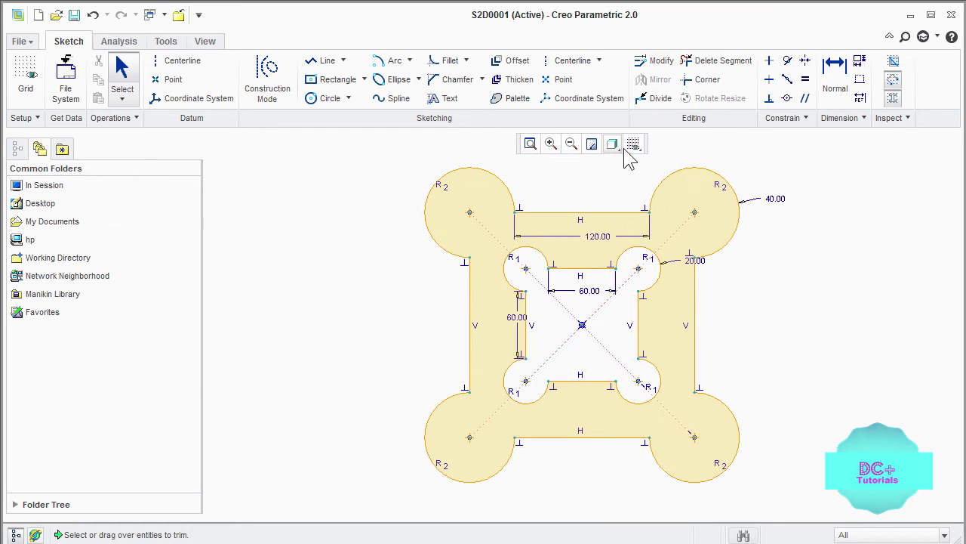
{"action": "left_click", "coordinate": [633, 145]}
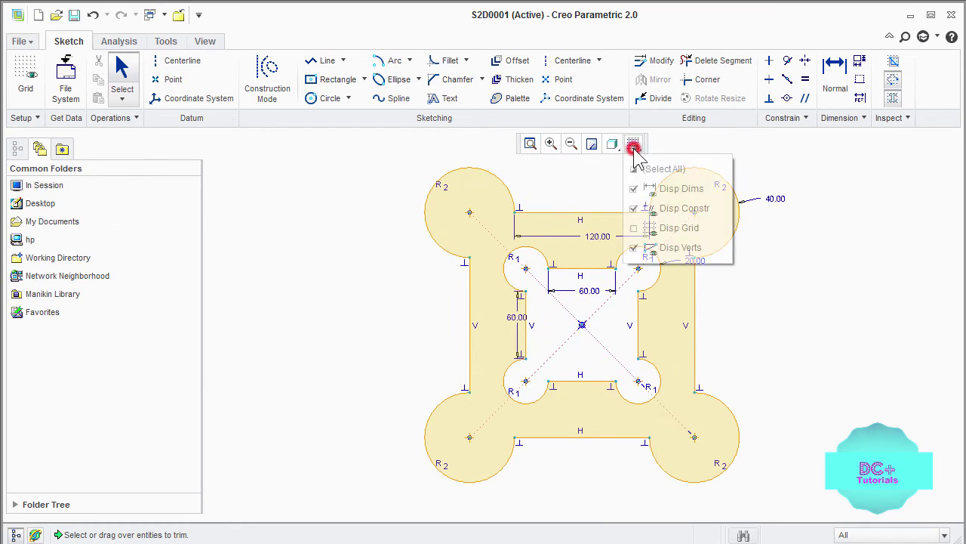
{"action": "left_click", "coordinate": [634, 208]}
{"action": "left_click", "coordinate": [634, 189]}
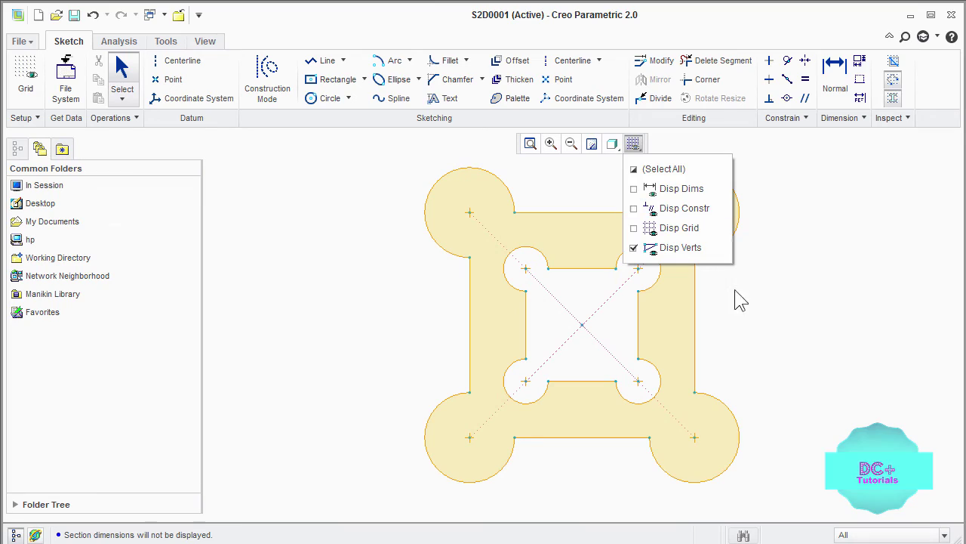
{"action": "left_click", "coordinate": [764, 320]}
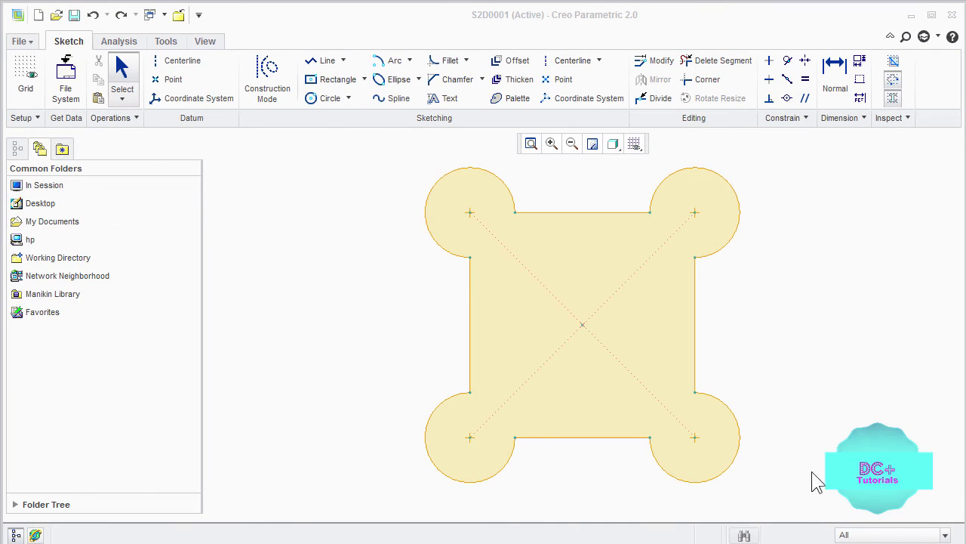
Copy the whole corner-arc profile and paste it with its centre snapped to the original profile's midpoint
{"action": "mouse_move", "coordinate": [825, 497]}
{"action": "left_mouse_down"}
{"action": "mouse_move", "coordinate": [701, 308]}
{"action": "mouse_move", "coordinate": [474, 162]}
{"action": "mouse_move", "coordinate": [391, 148]}
{"action": "mouse_move", "coordinate": [374, 156]}
{"action": "left_mouse_up"}
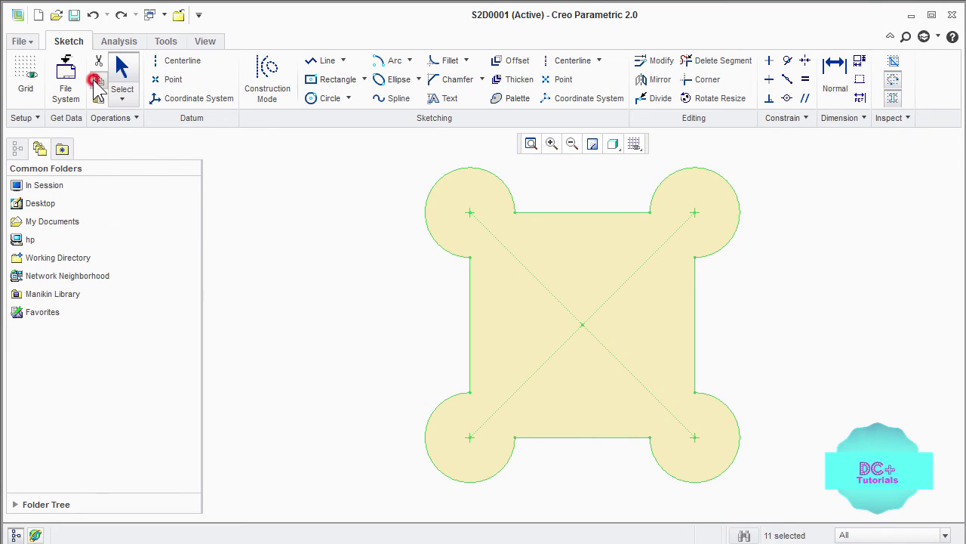
{"action": "left_click", "coordinate": [98, 99]}
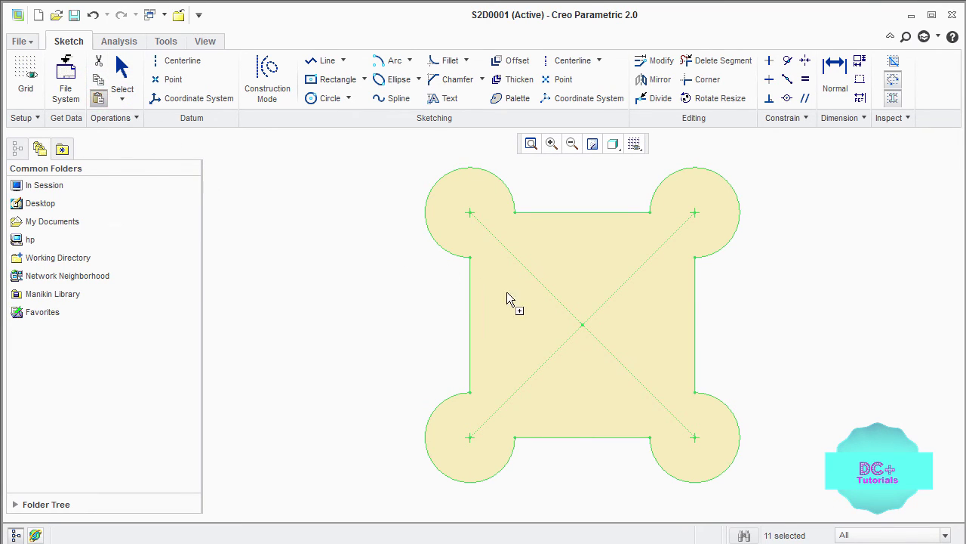
{"action": "left_click", "coordinate": [564, 336]}
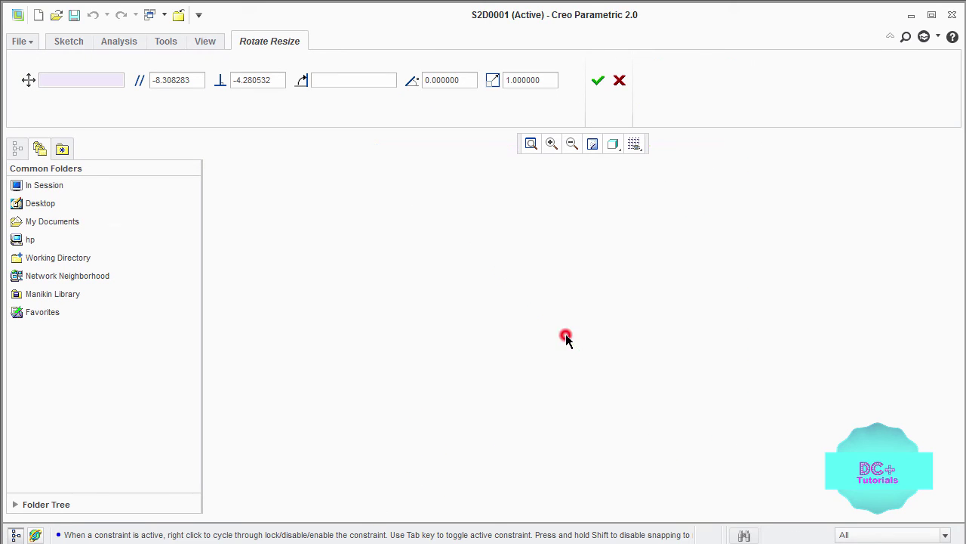
{"action": "left_click_drag", "start_coordinate": [573, 333], "coordinate": [581, 325]}
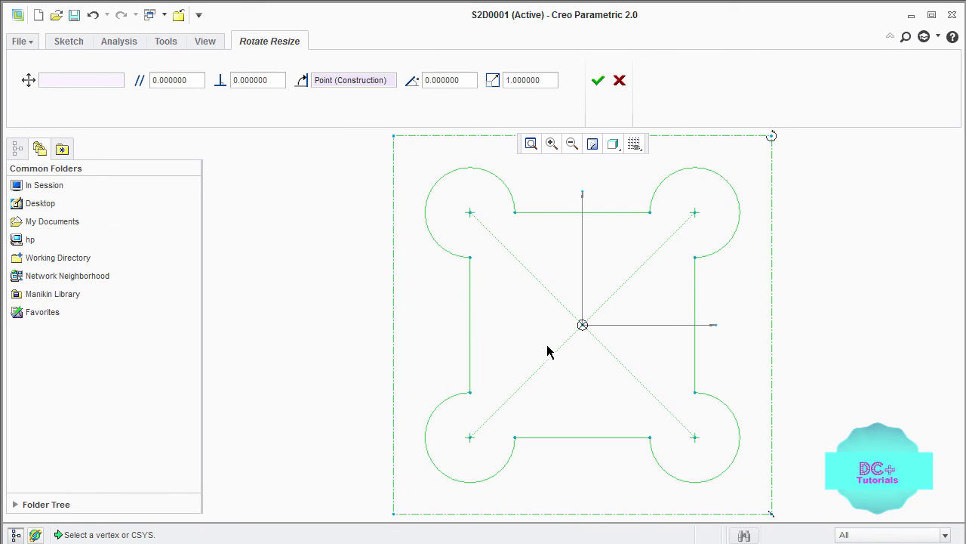
Scale the pasted profile by a factor of 2 and accept the placement
{"action": "left_click_drag", "start_coordinate": [540, 82], "coordinate": [506, 78]}
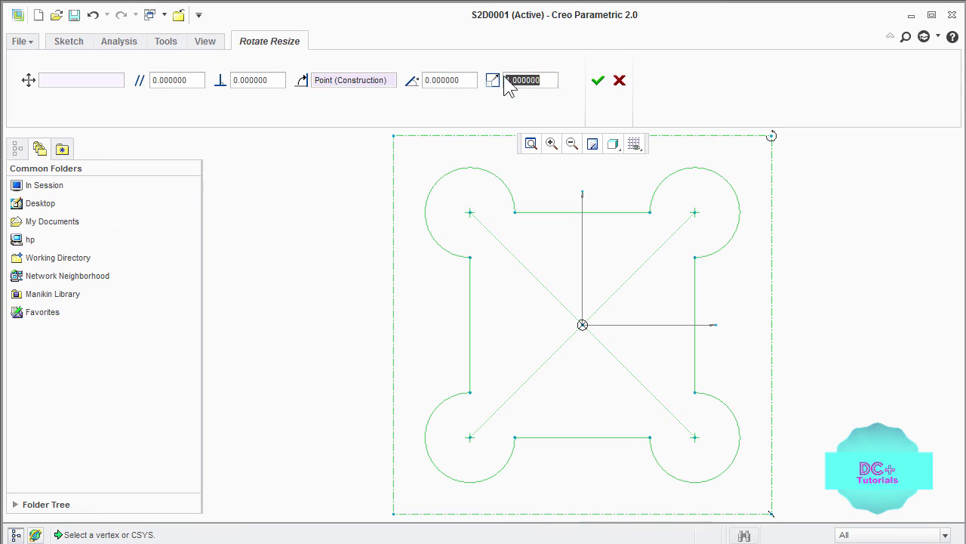
{"action": "type", "text": "2"}
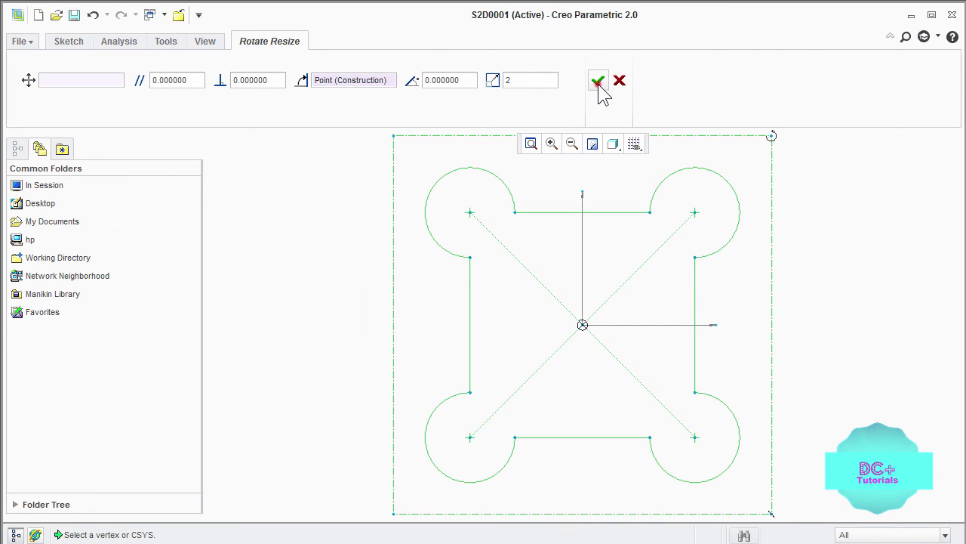
{"action": "left_click", "coordinate": [598, 80]}
{"action": "left_click", "coordinate": [531, 144]}
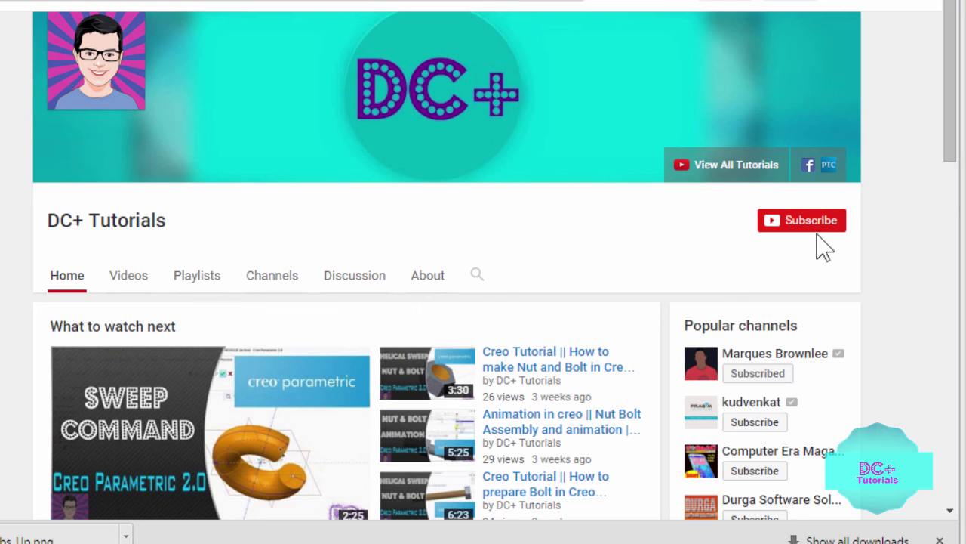
Switch to YouTube, subscribe to the DC+ Tutorials channel and save the option to receive all its notifications
{"action": "left_click", "coordinate": [815, 226]}
{"action": "left_click", "coordinate": [832, 221]}
{"action": "left_click", "coordinate": [226, 185]}
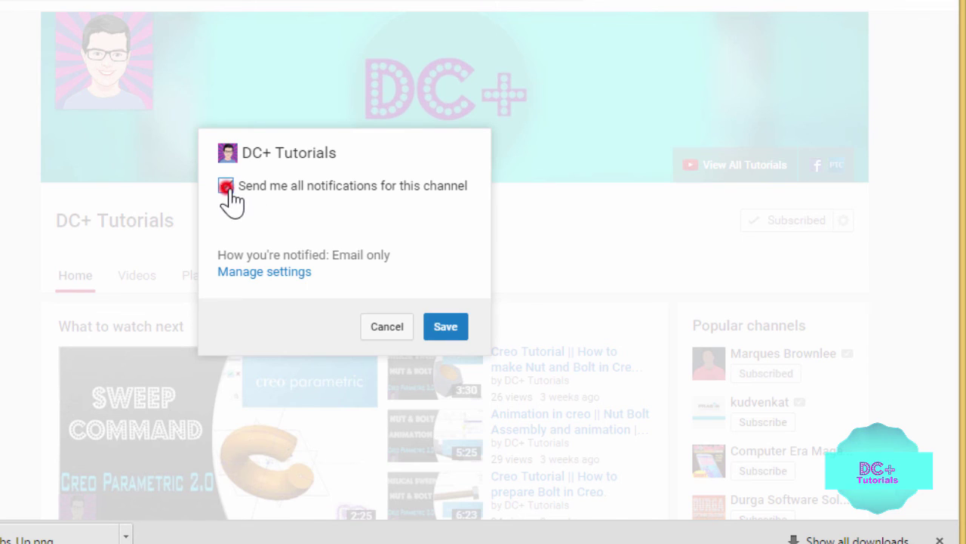
{"action": "left_click", "coordinate": [444, 330]}
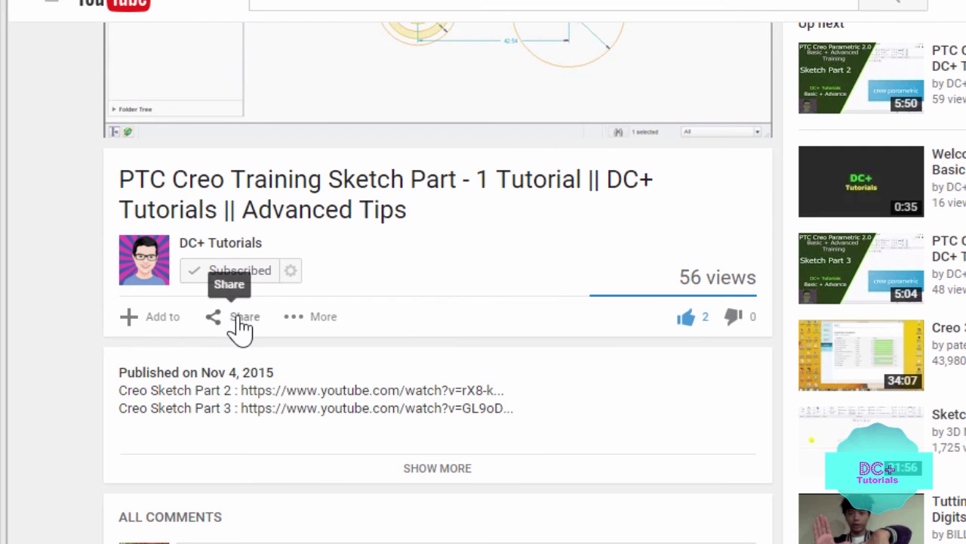
{"action": "left_click", "coordinate": [239, 325]}
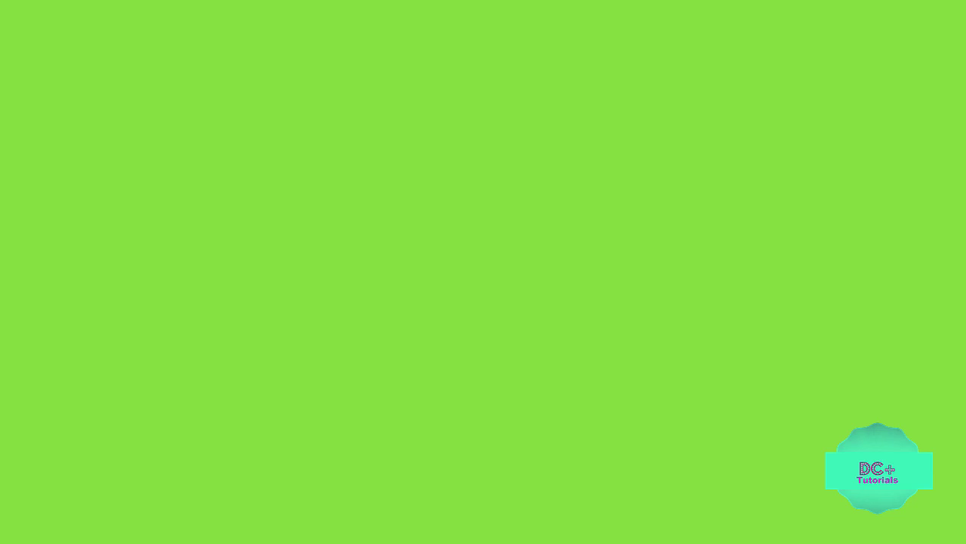